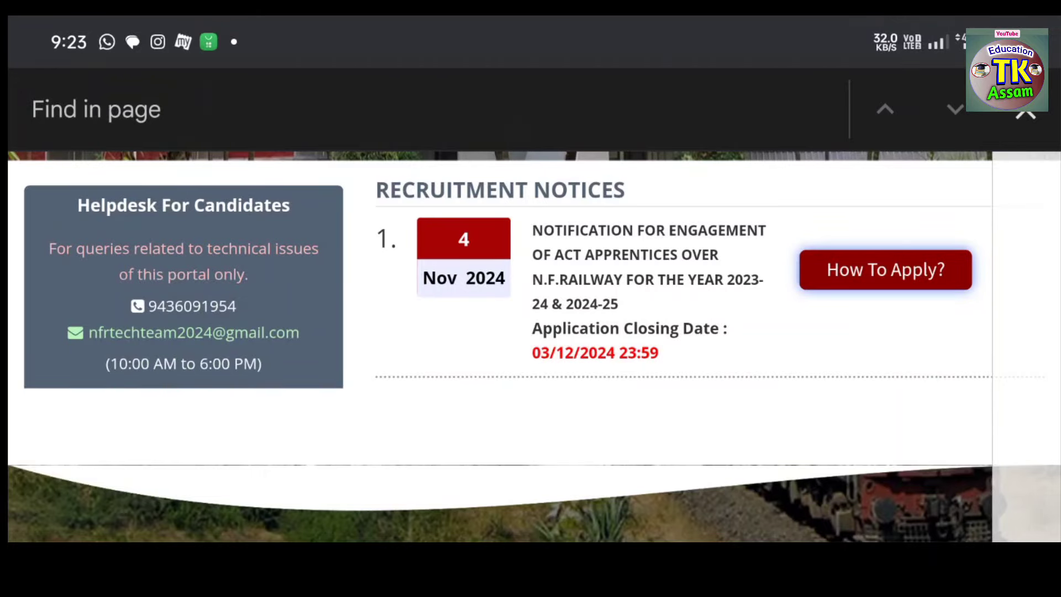
pyautogui.scroll(3, 671, 469)
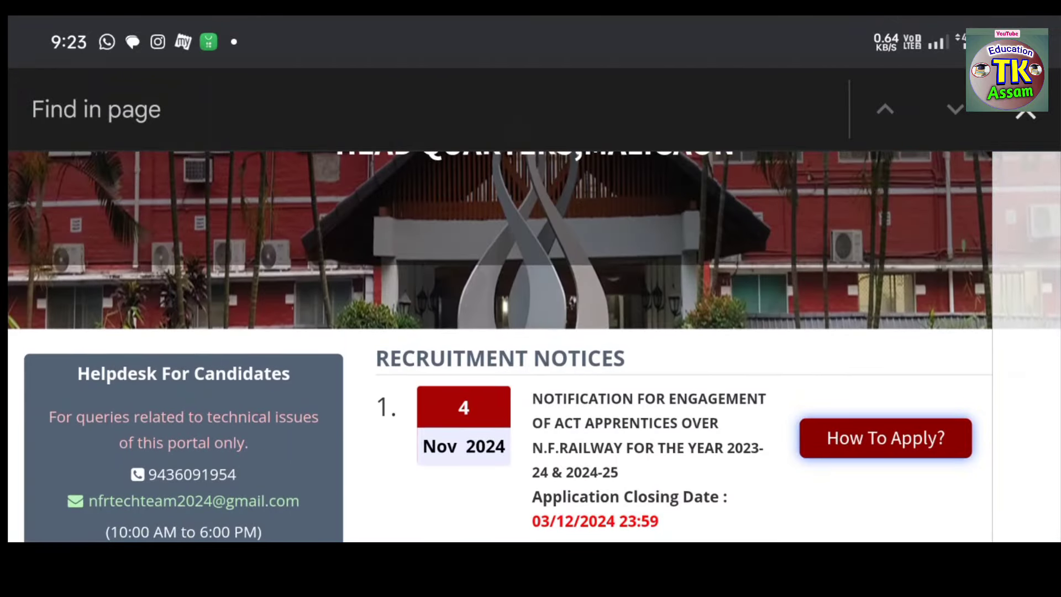
pyautogui.scroll(-3, 788, 213)
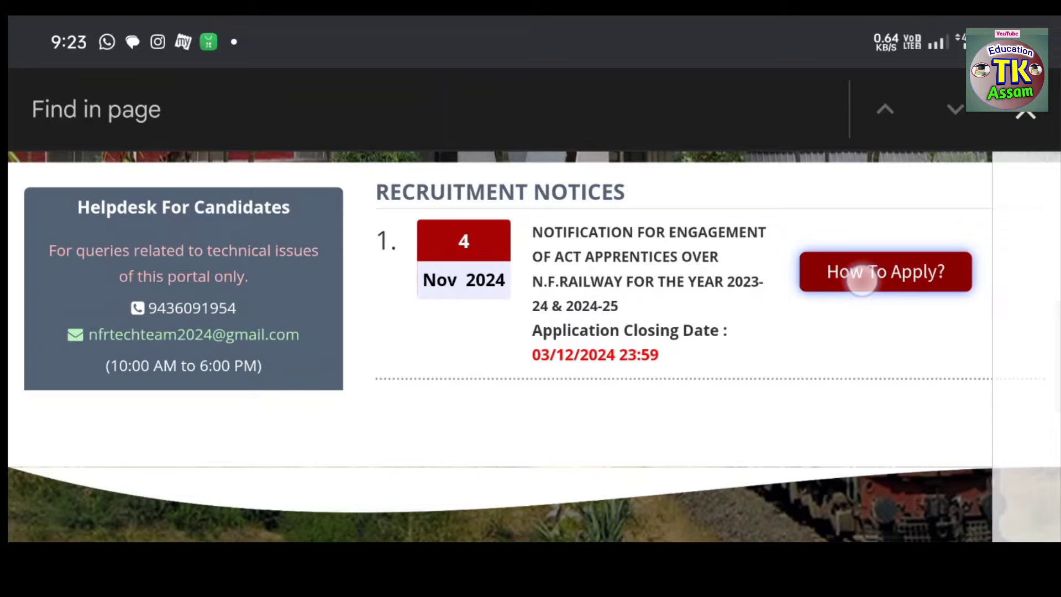
# - Open Step-1 Register Yourself from the notice's How To Apply? steps
pyautogui.click(862, 282)
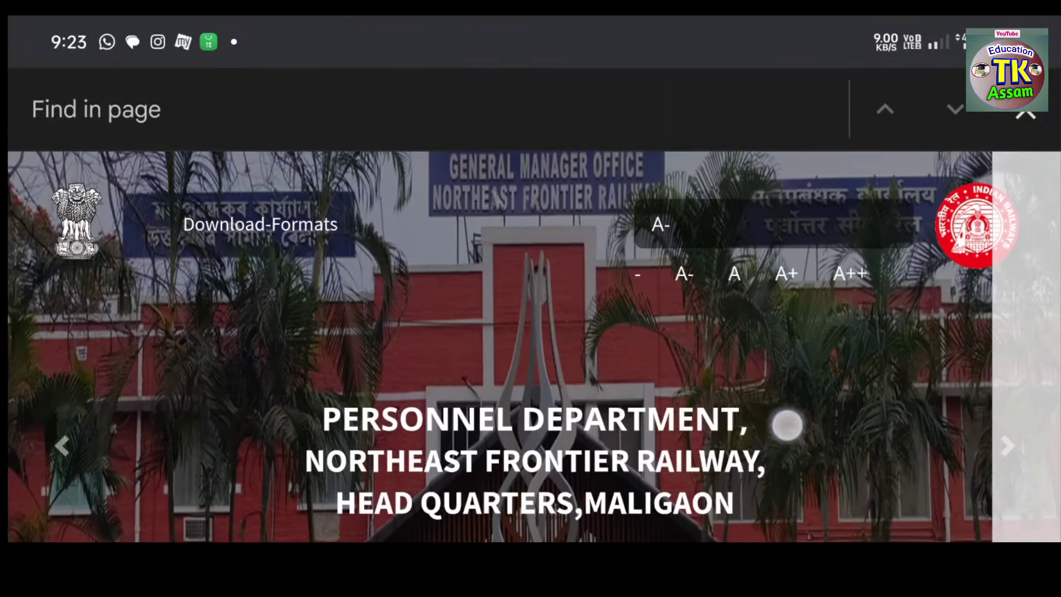
pyautogui.scroll(-5, 787, 426)
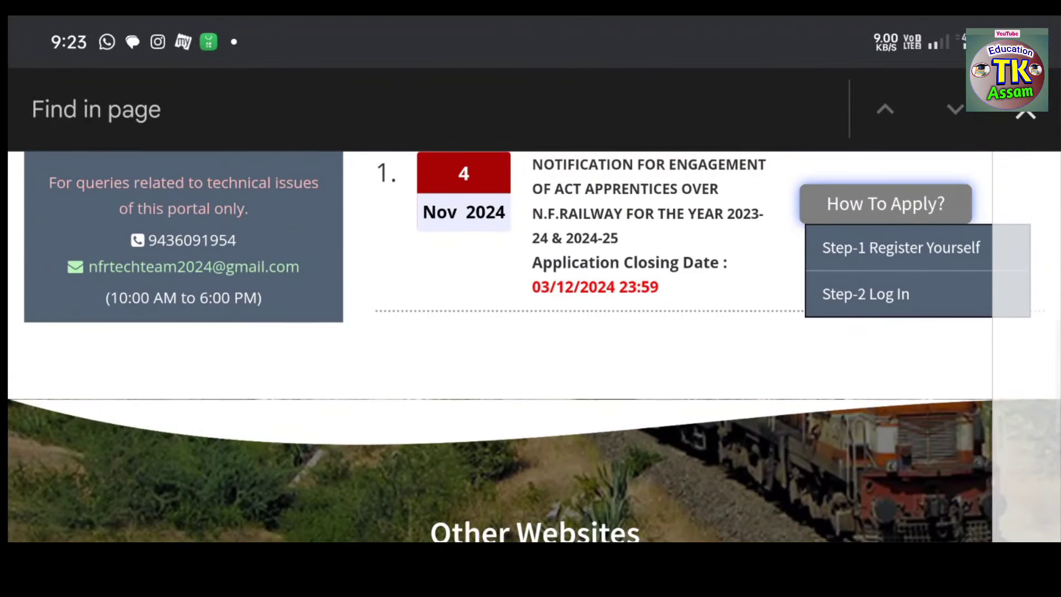
pyautogui.scroll(3, 797, 445)
pyautogui.click(948, 434)
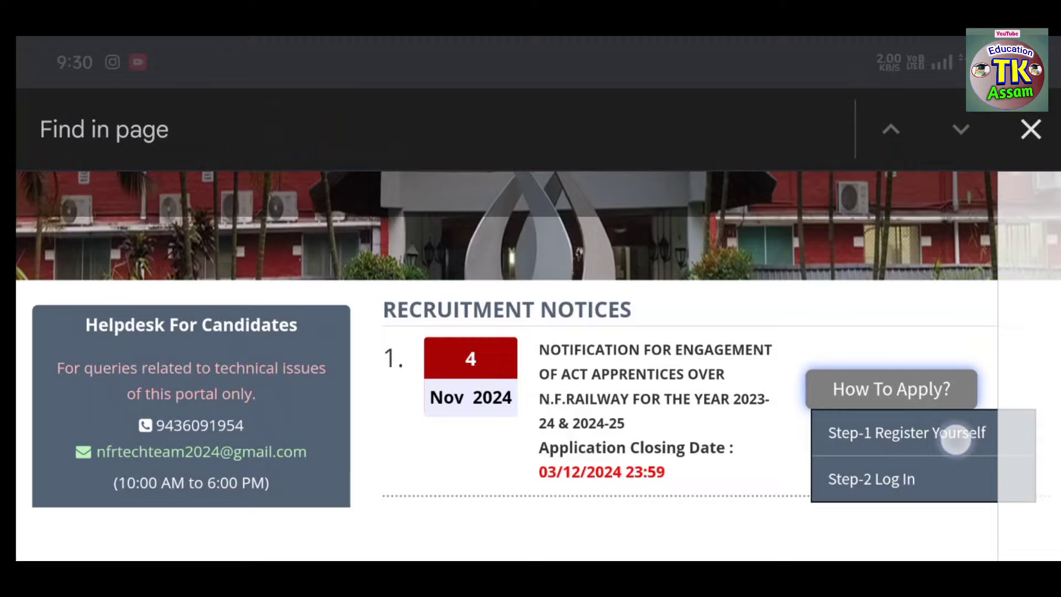
pyautogui.scroll(-3, 531, 364)
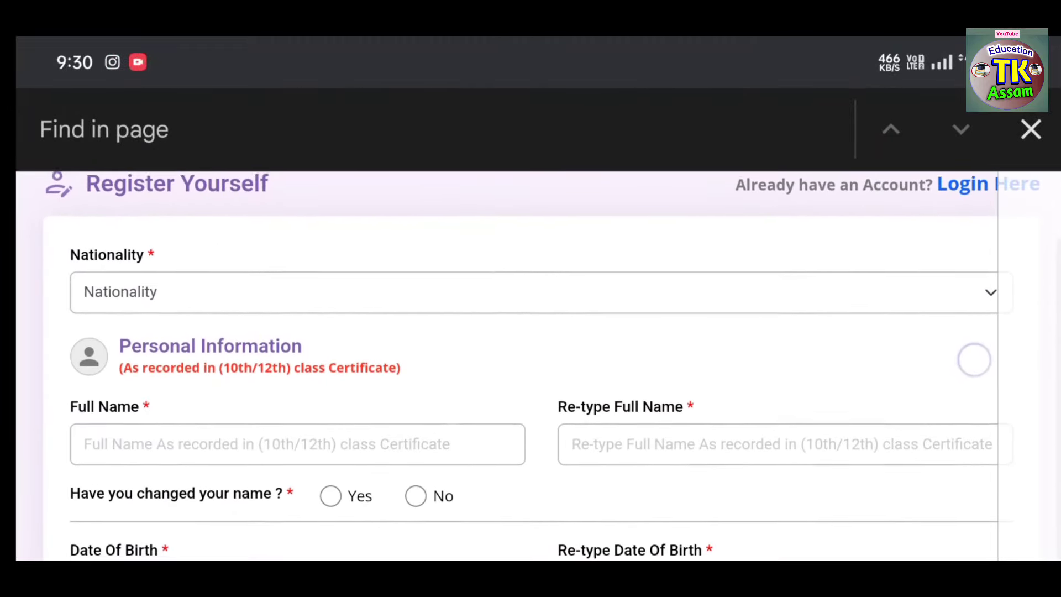
pyautogui.scroll(-1, 531, 366)
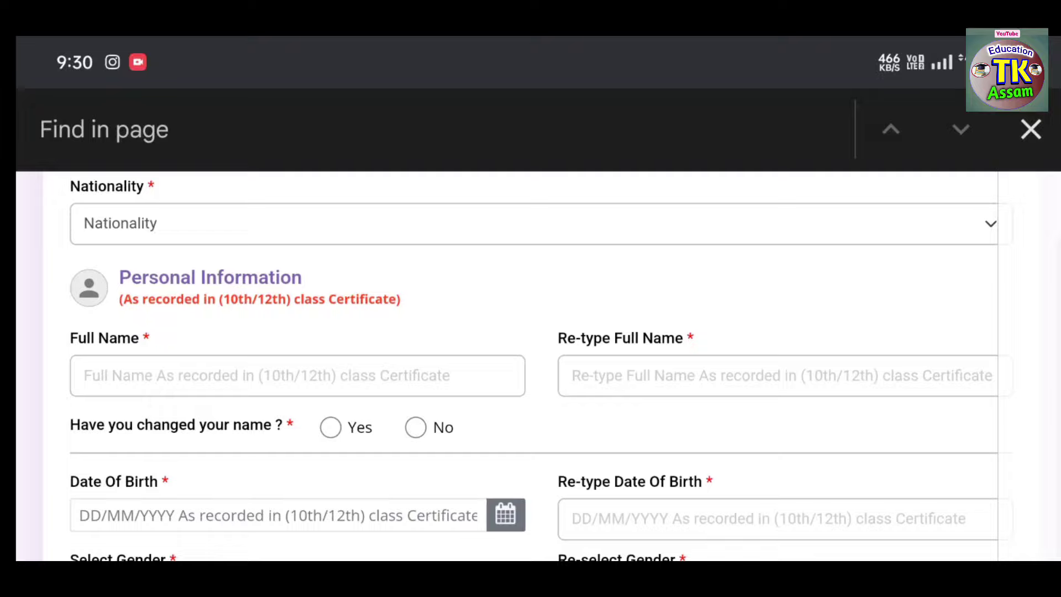
pyautogui.scroll(-3, 899, 440)
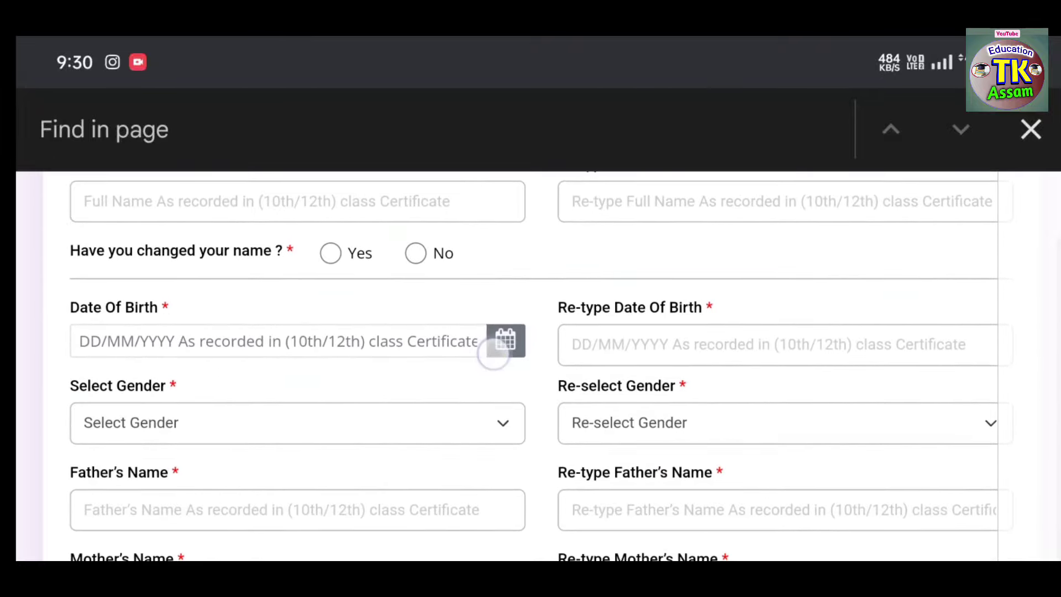
pyautogui.scroll(-1, 490, 350)
pyautogui.scroll(-1, 400, 305)
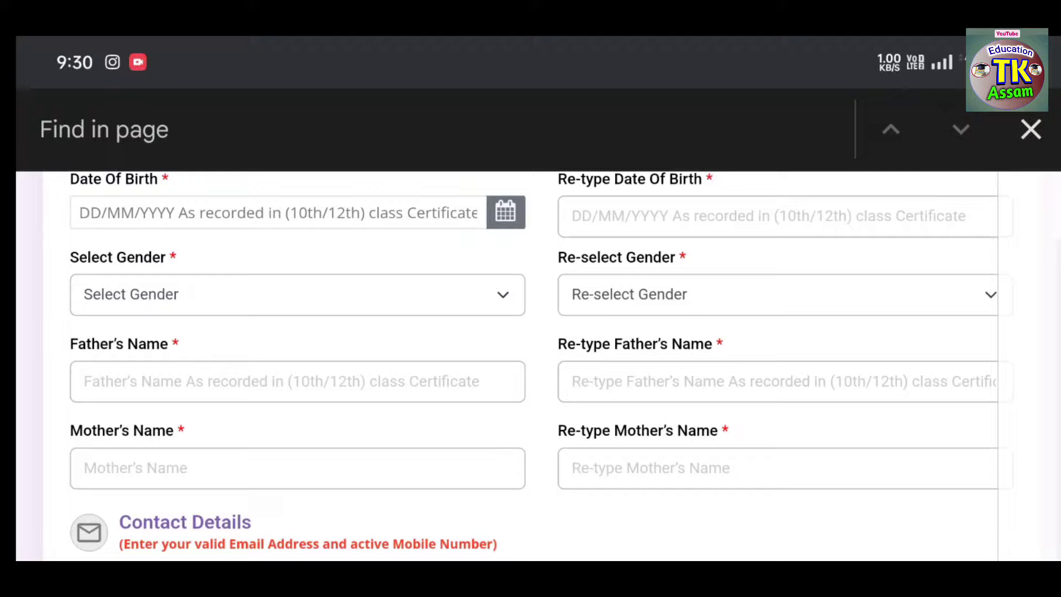
pyautogui.scroll(-1, 680, 301)
pyautogui.scroll(-1, 648, 316)
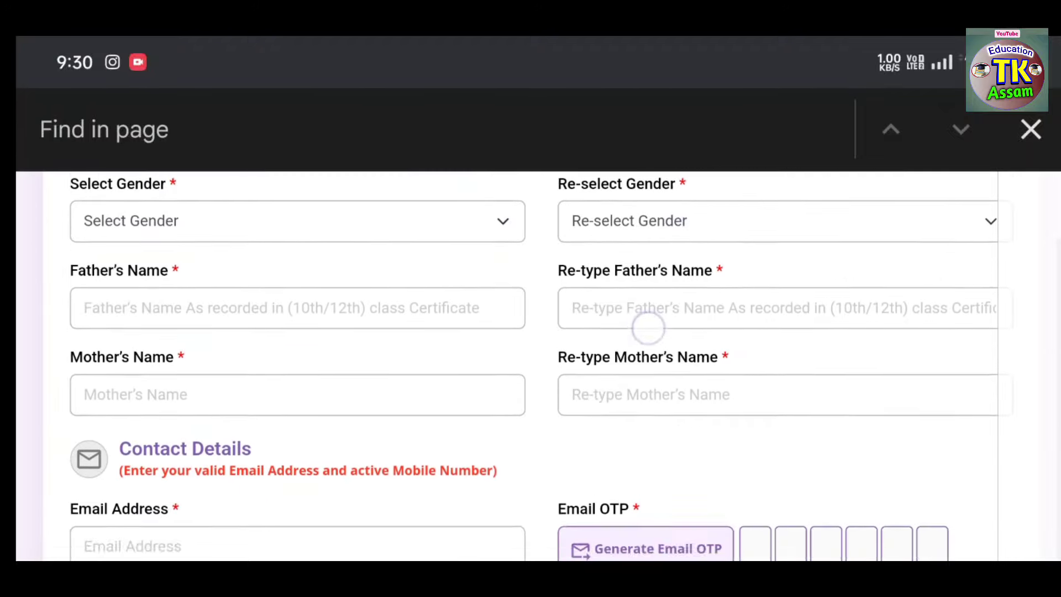
pyautogui.scroll(-1, 647, 315)
pyautogui.scroll(-1, 818, 273)
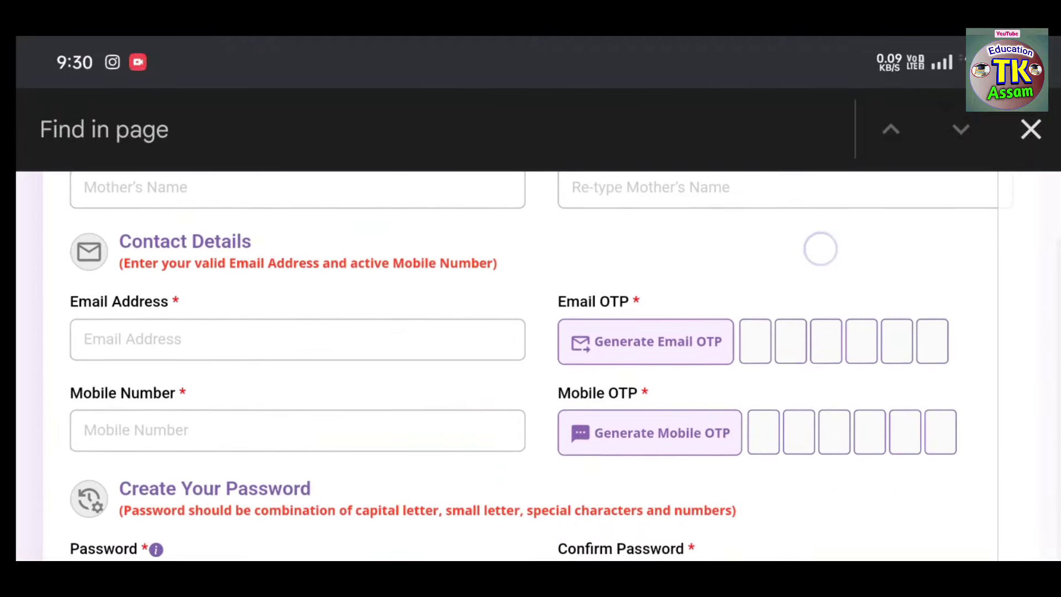
pyautogui.scroll(2, 391, 344)
pyautogui.scroll(-2, 390, 344)
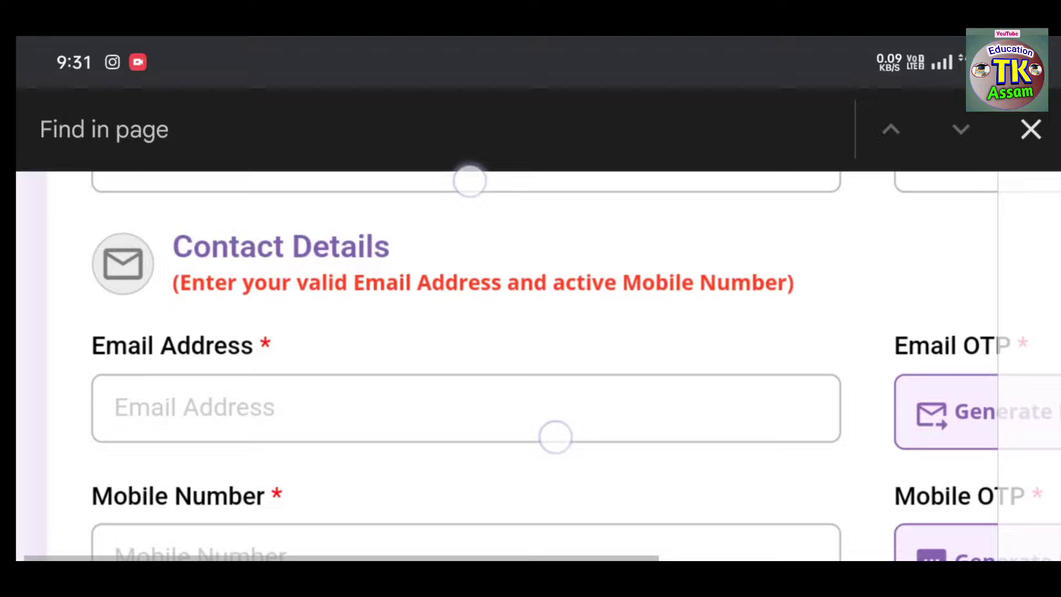
pyautogui.scroll(-1, 367, 400)
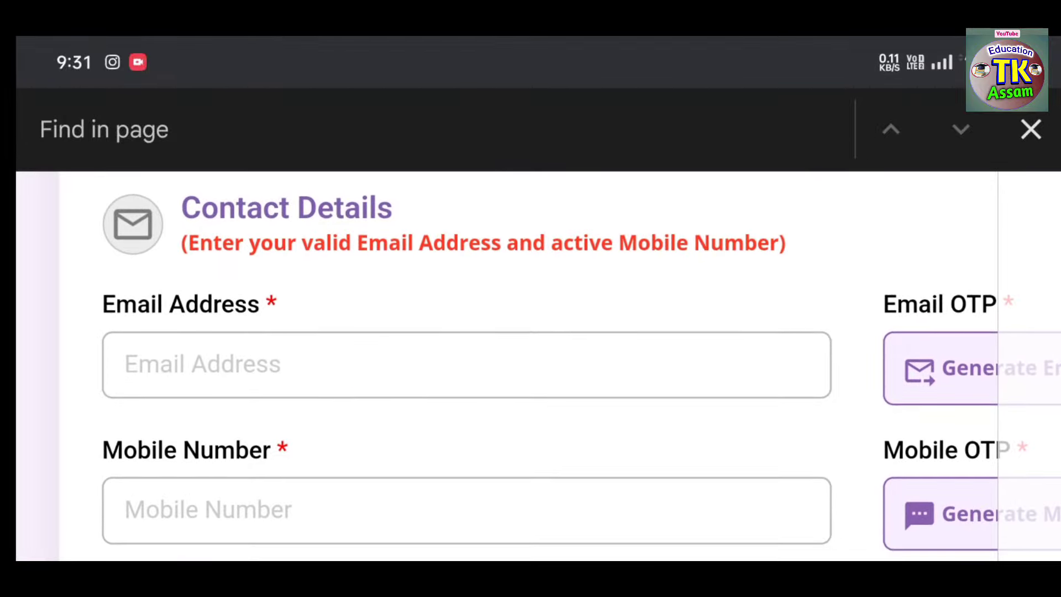
pyautogui.moveTo(710, 412); pyautogui.dragTo(464, 431)
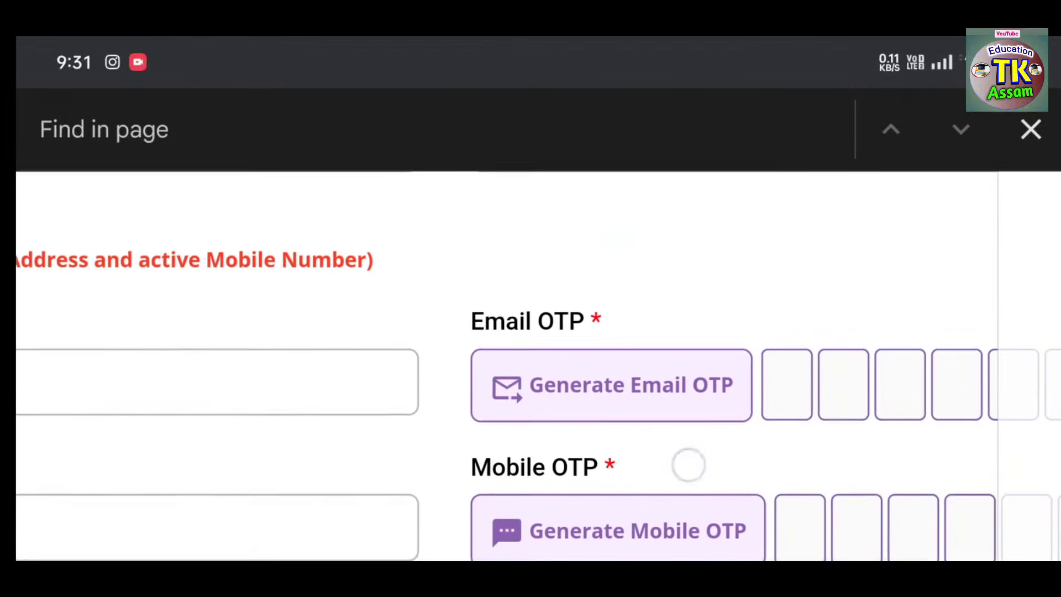
pyautogui.scroll(-2, 688, 465)
pyautogui.moveTo(689, 465); pyautogui.dragTo(710, 285)
pyautogui.scroll(2, 561, 436)
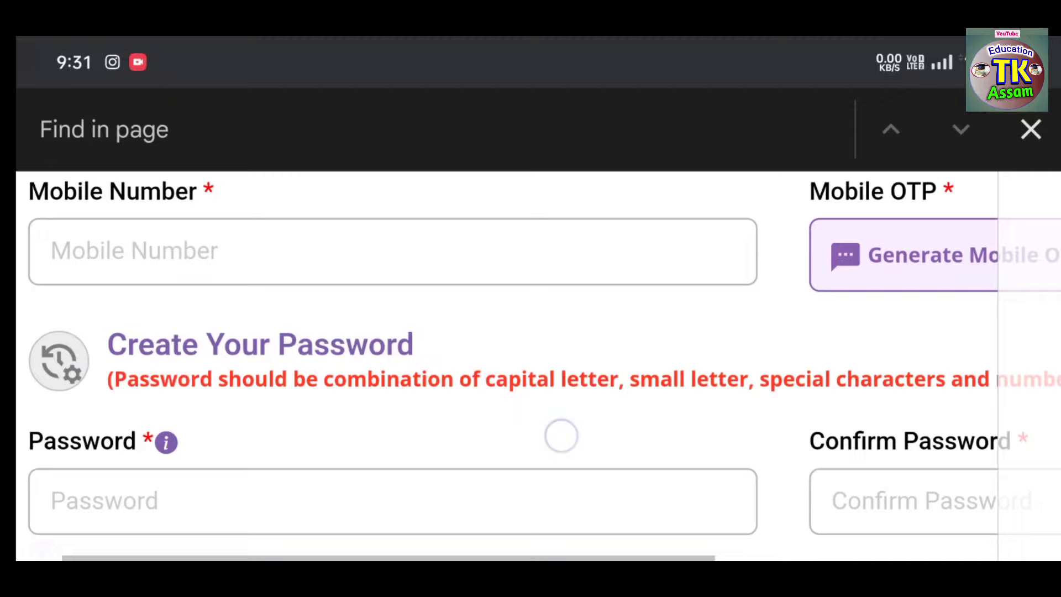
pyautogui.scroll(-2, 561, 436)
pyautogui.scroll(2, 854, 350)
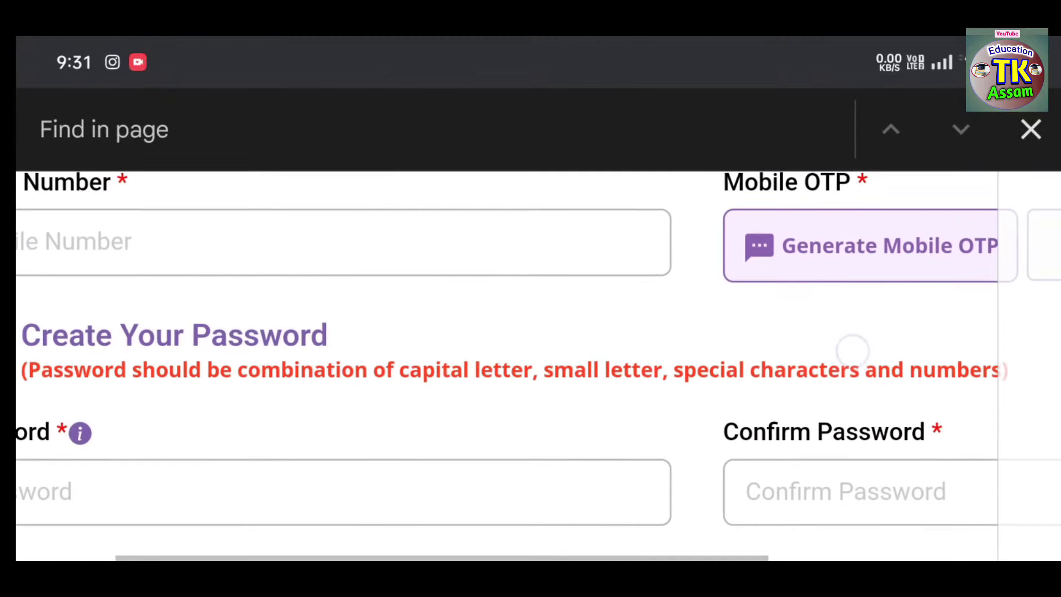
pyautogui.moveTo(853, 350); pyautogui.dragTo(718, 290)
pyautogui.scroll(2, 572, 382)
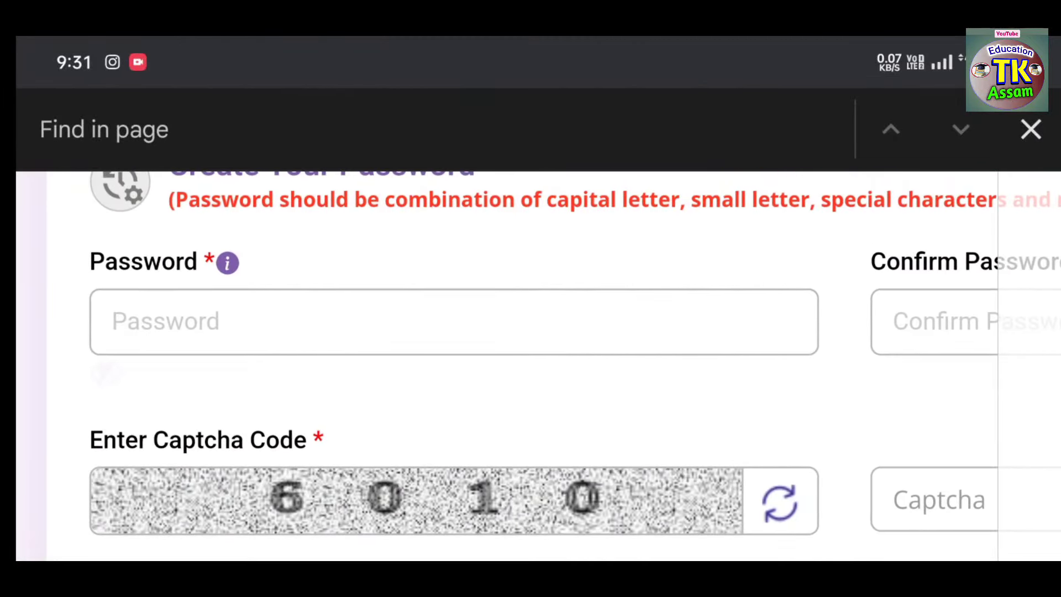
pyautogui.moveTo(467, 291); pyautogui.dragTo(417, 429)
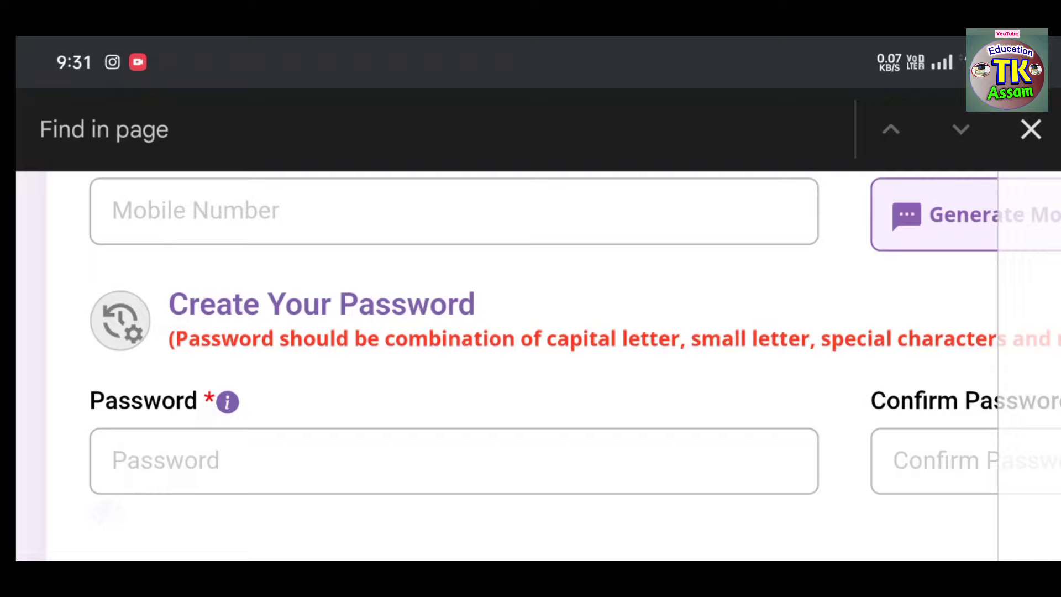
pyautogui.moveTo(581, 374); pyautogui.dragTo(208, 301)
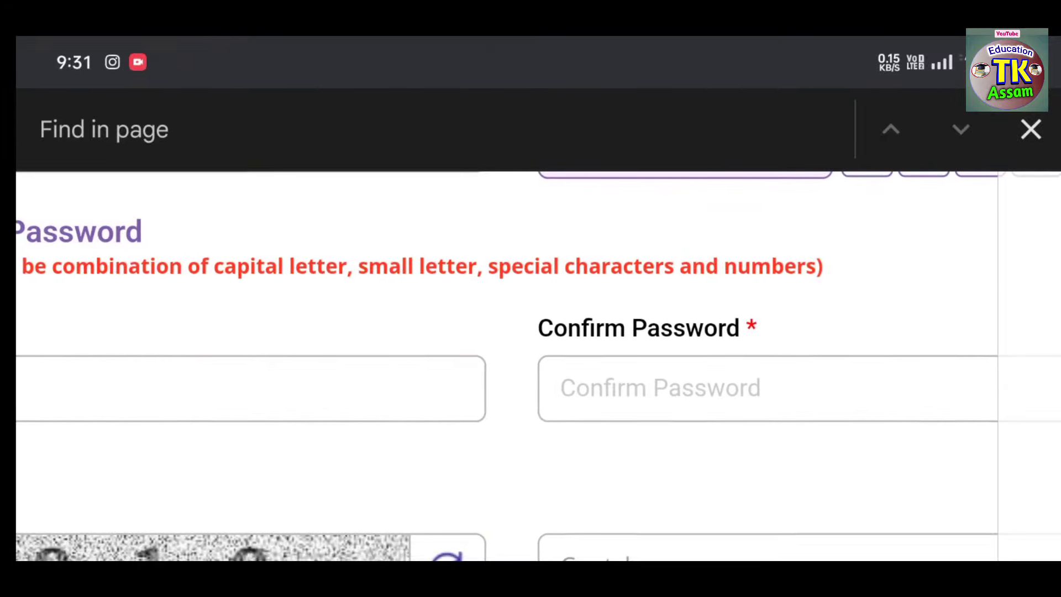
pyautogui.click(224, 393)
pyautogui.click(396, 384)
pyautogui.moveTo(760, 382); pyautogui.dragTo(822, 342)
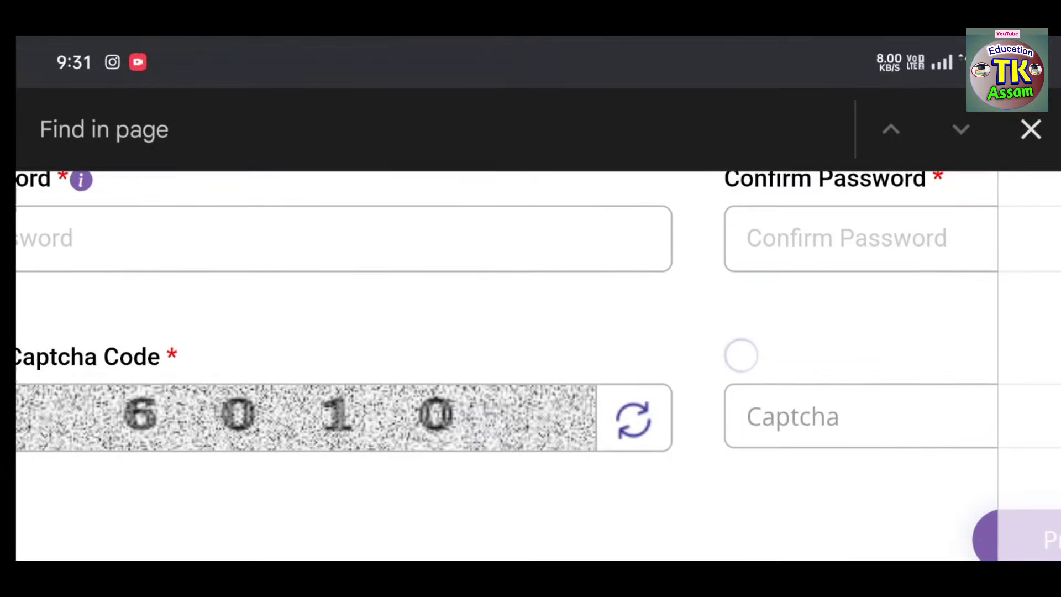
pyautogui.moveTo(739, 354); pyautogui.dragTo(519, 493)
pyautogui.scroll(3, 520, 494)
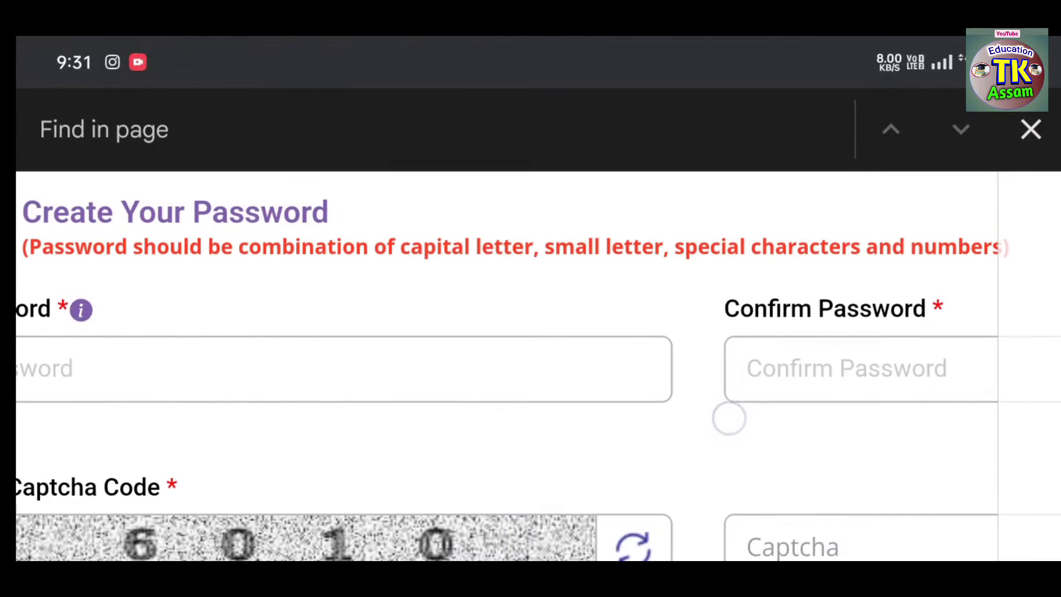
pyautogui.click(729, 418)
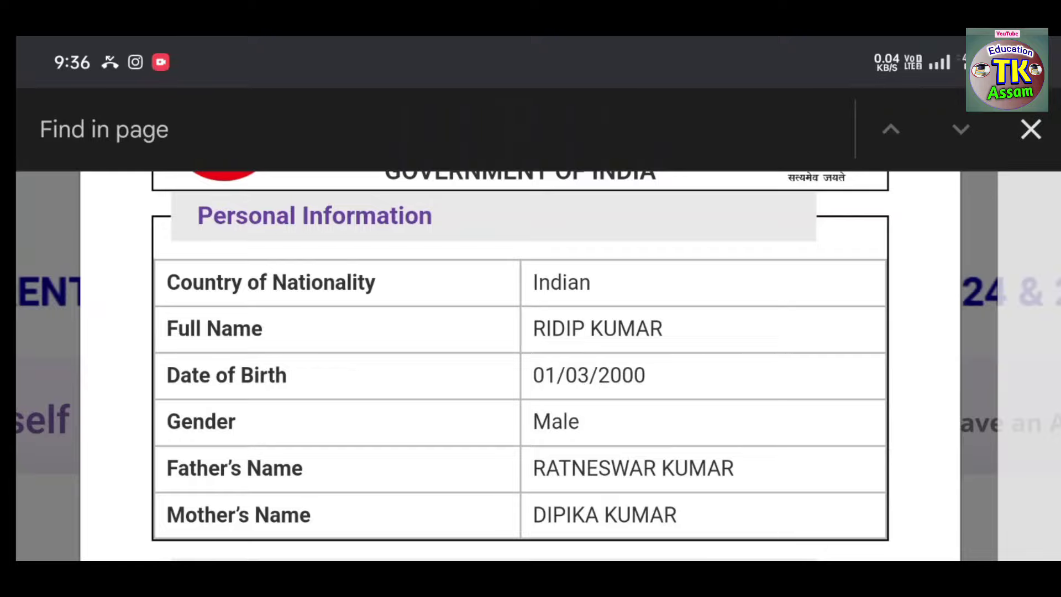
# - Tick the re-checked declaration, submit the registration and proceed past the warning
pyautogui.moveTo(922, 470)
pyautogui.mouseDown()
pyautogui.moveTo(932, 439)
pyautogui.moveTo(939, 515)
pyautogui.mouseUp()
pyautogui.moveTo(910, 436); pyautogui.dragTo(1007, 142)
pyautogui.moveTo(921, 381); pyautogui.dragTo(921, 198)
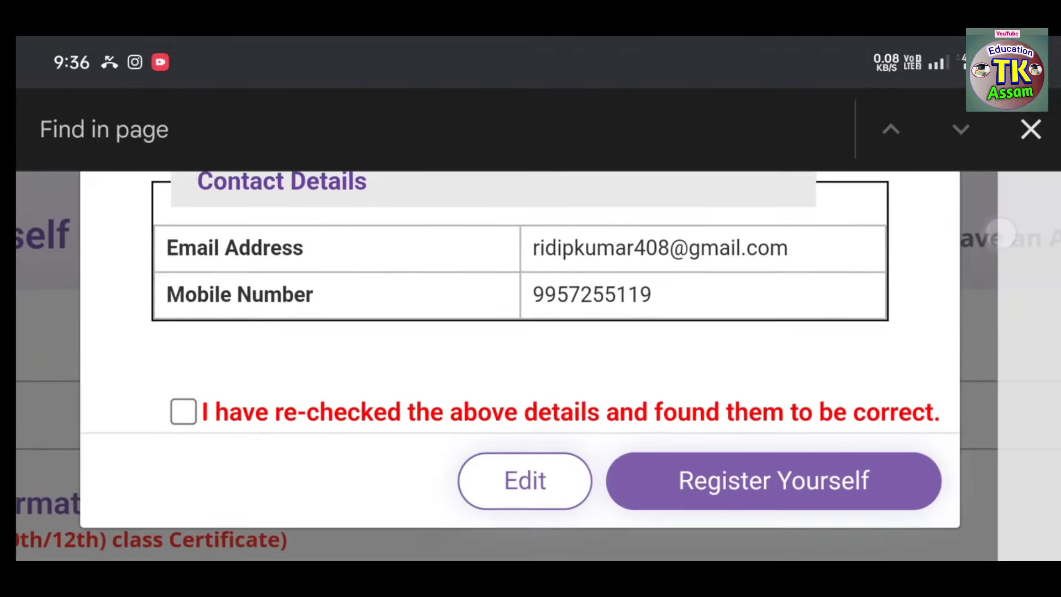
pyautogui.click(183, 413)
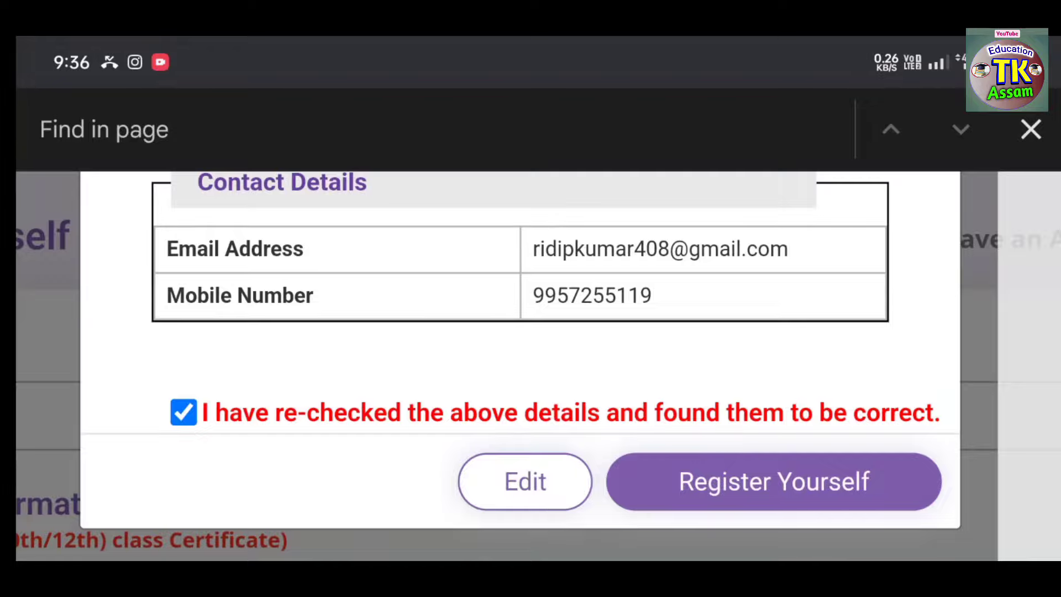
pyautogui.moveTo(912, 445)
pyautogui.mouseDown()
pyautogui.moveTo(923, 503)
pyautogui.moveTo(924, 429)
pyautogui.mouseUp()
pyautogui.click(853, 481)
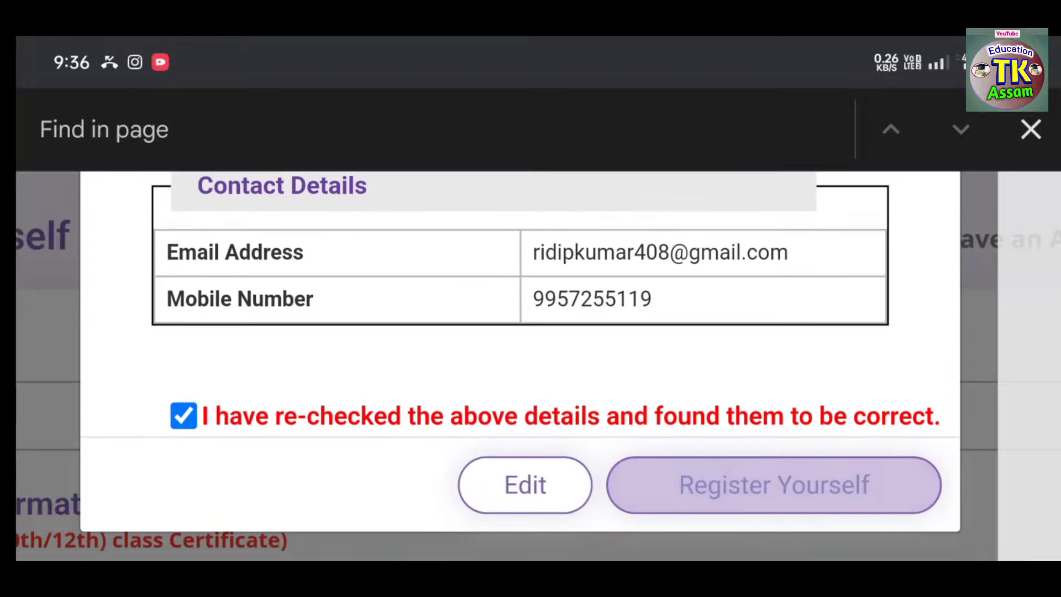
pyautogui.moveTo(832, 400); pyautogui.dragTo(873, 519)
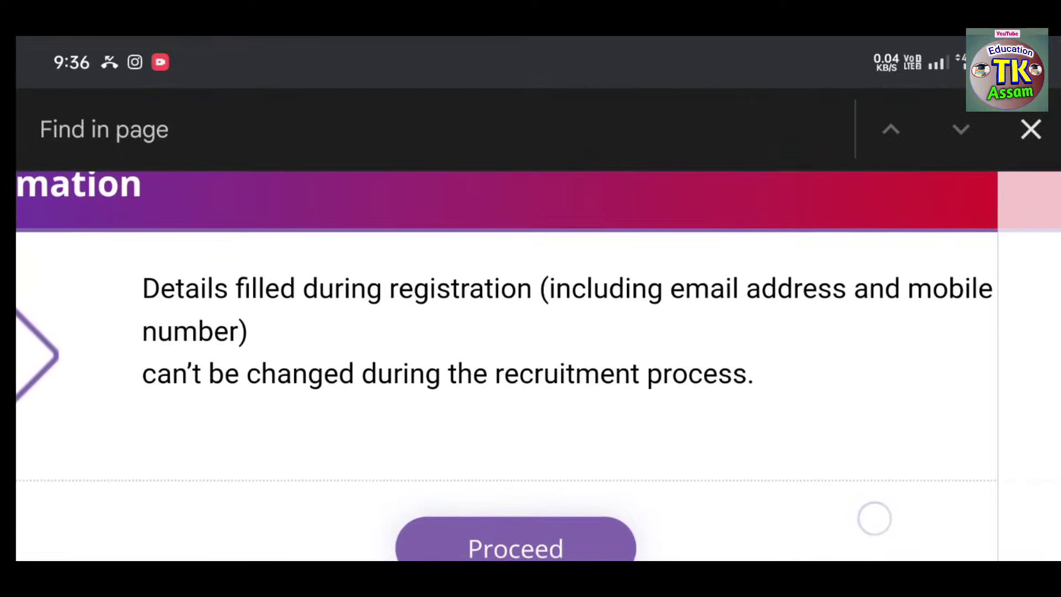
pyautogui.moveTo(873, 518); pyautogui.dragTo(906, 421)
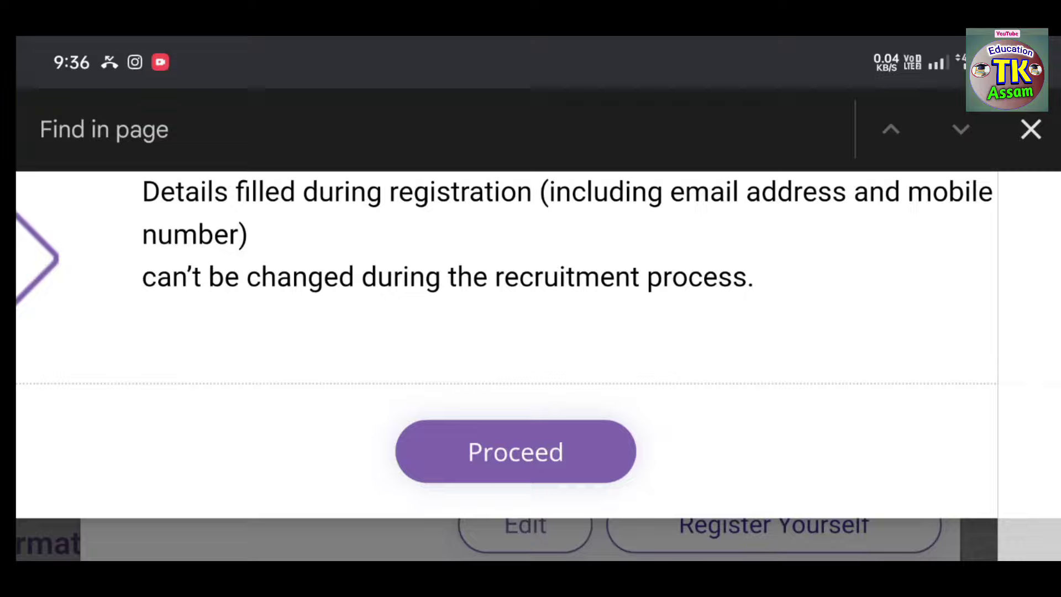
pyautogui.click(546, 452)
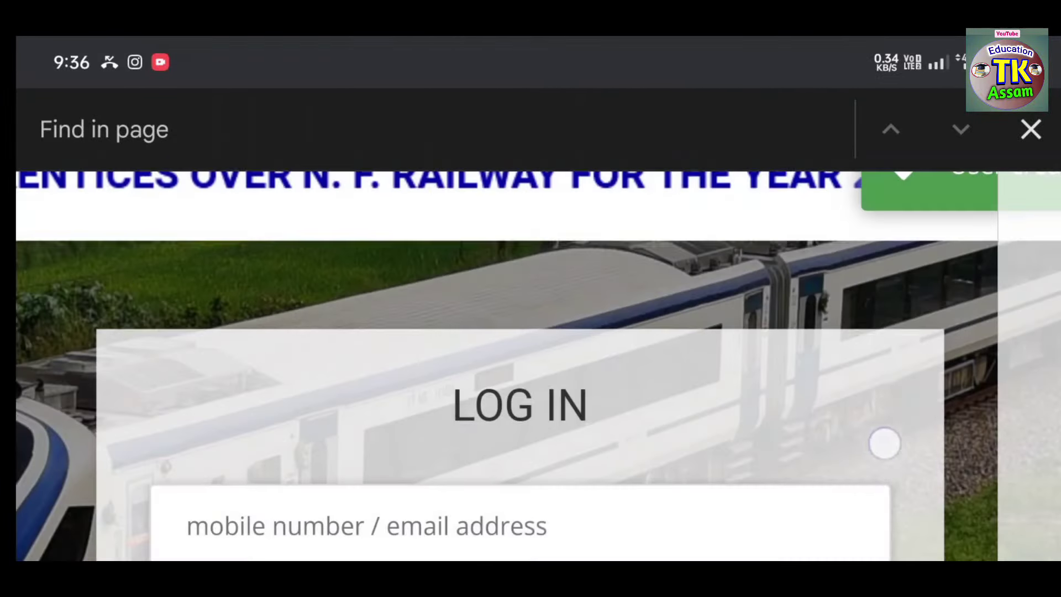
pyautogui.moveTo(884, 443); pyautogui.dragTo(995, 224)
pyautogui.moveTo(930, 383); pyautogui.dragTo(917, 514)
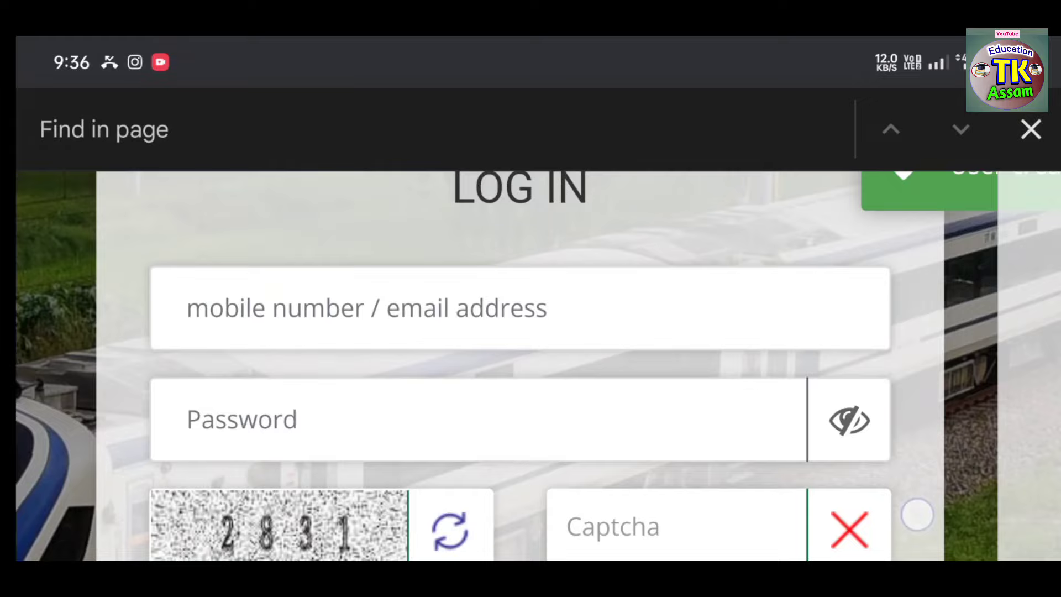
# - Focus the mobile number / email address field on the LOG IN page
pyautogui.click(666, 310)
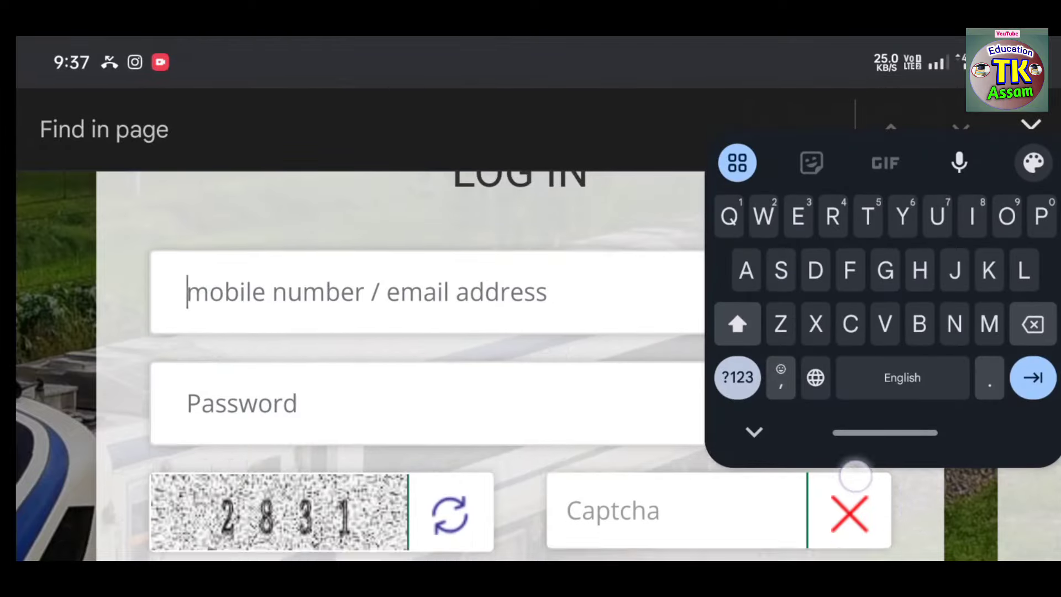
pyautogui.moveTo(853, 474); pyautogui.dragTo(935, 331)
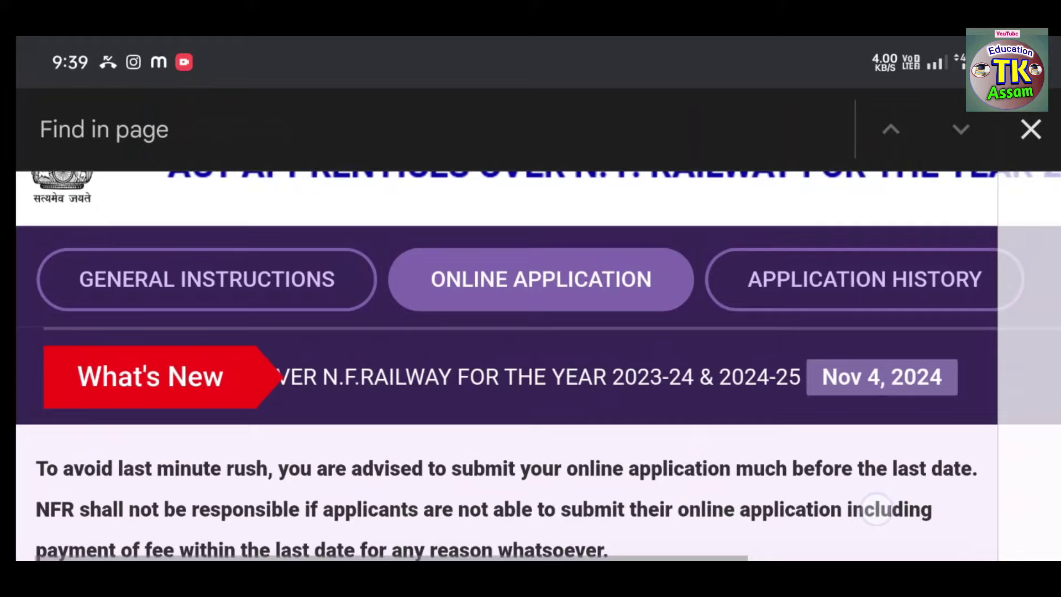
pyautogui.moveTo(940, 423); pyautogui.dragTo(1026, 223)
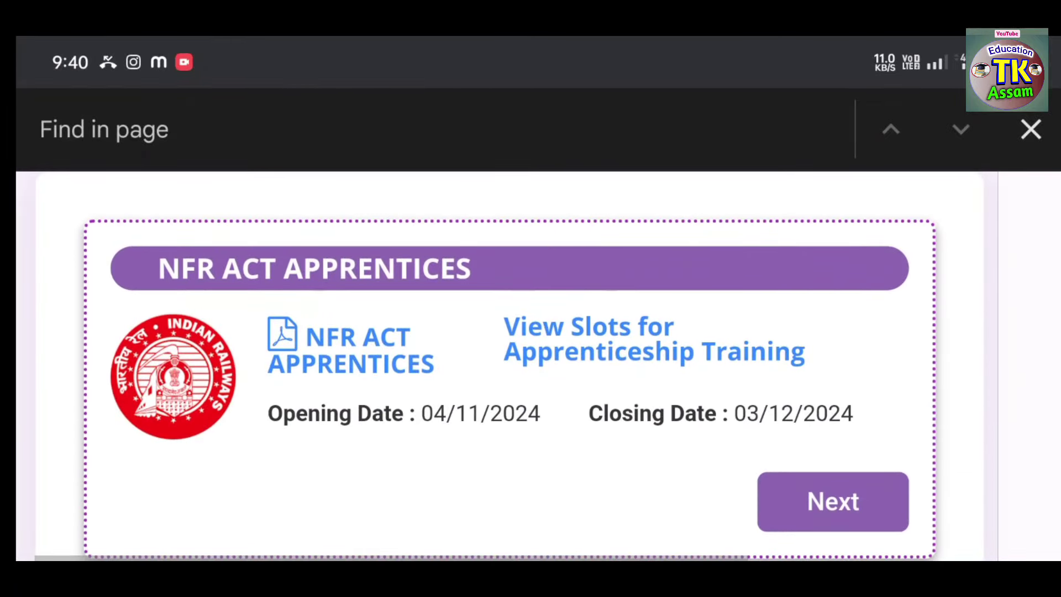
pyautogui.moveTo(960, 389); pyautogui.dragTo(970, 320)
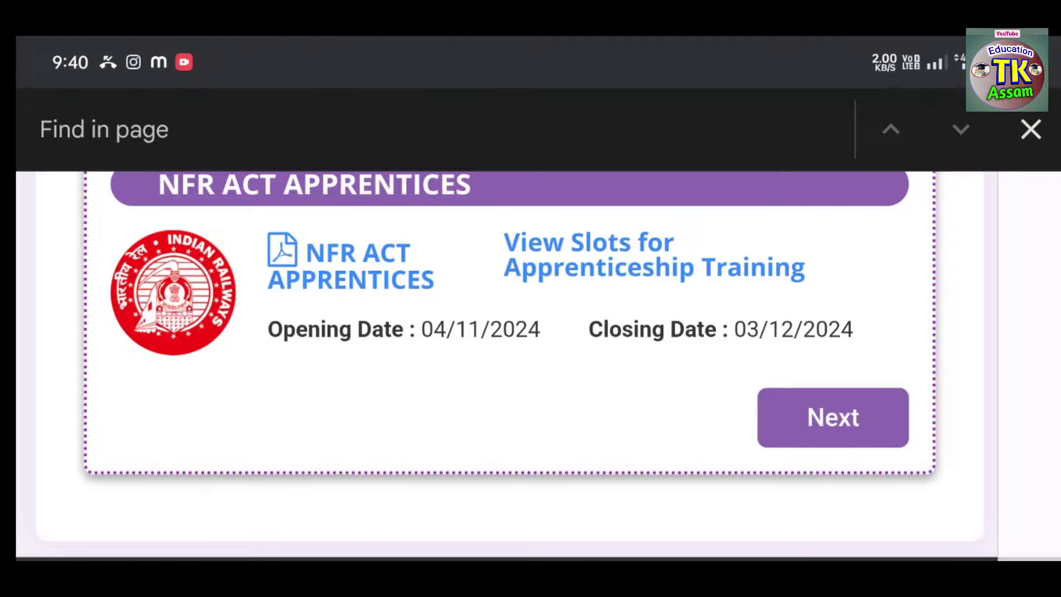
# - Continue from the NFR ACT APPRENTICES card into its application form
pyautogui.click(833, 417)
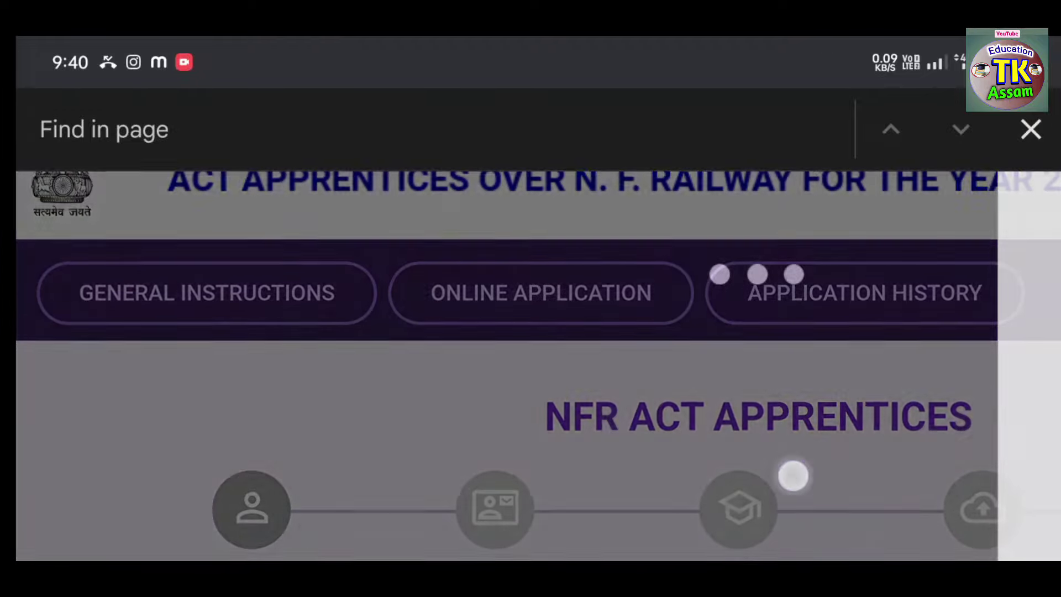
pyautogui.moveTo(792, 475); pyautogui.dragTo(804, 304)
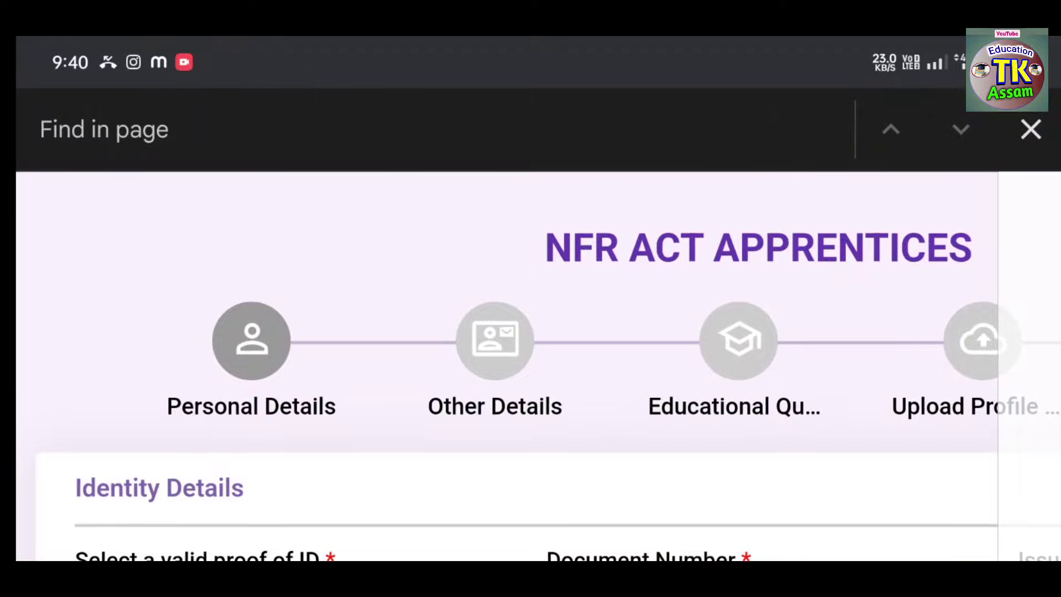
pyautogui.moveTo(878, 436); pyautogui.dragTo(614, 441)
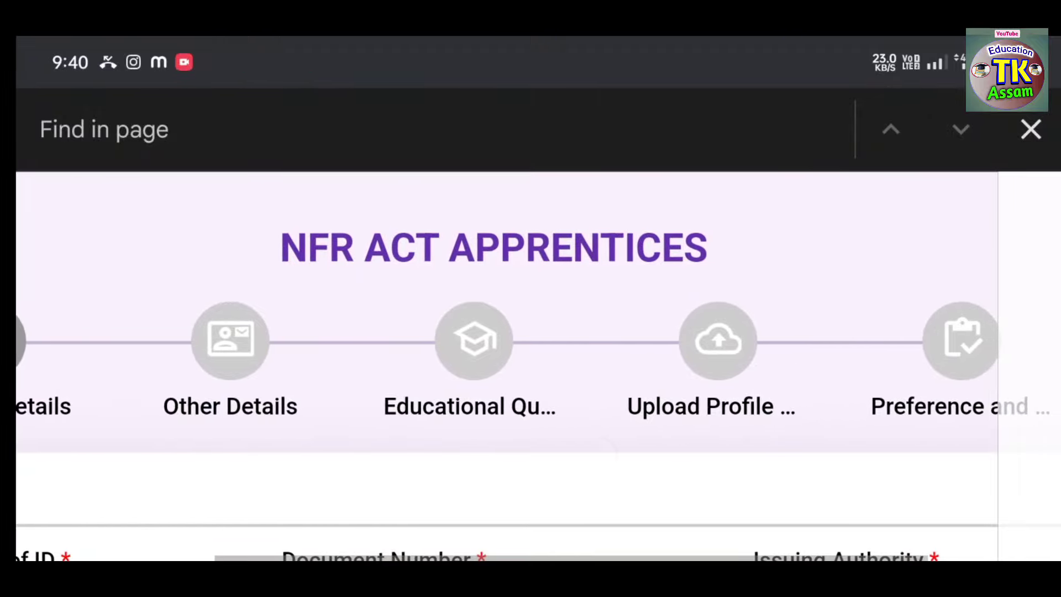
pyautogui.moveTo(799, 443)
pyautogui.mouseDown()
pyautogui.moveTo(602, 443)
pyautogui.moveTo(898, 444)
pyautogui.mouseUp()
pyautogui.moveTo(796, 473); pyautogui.dragTo(792, 386)
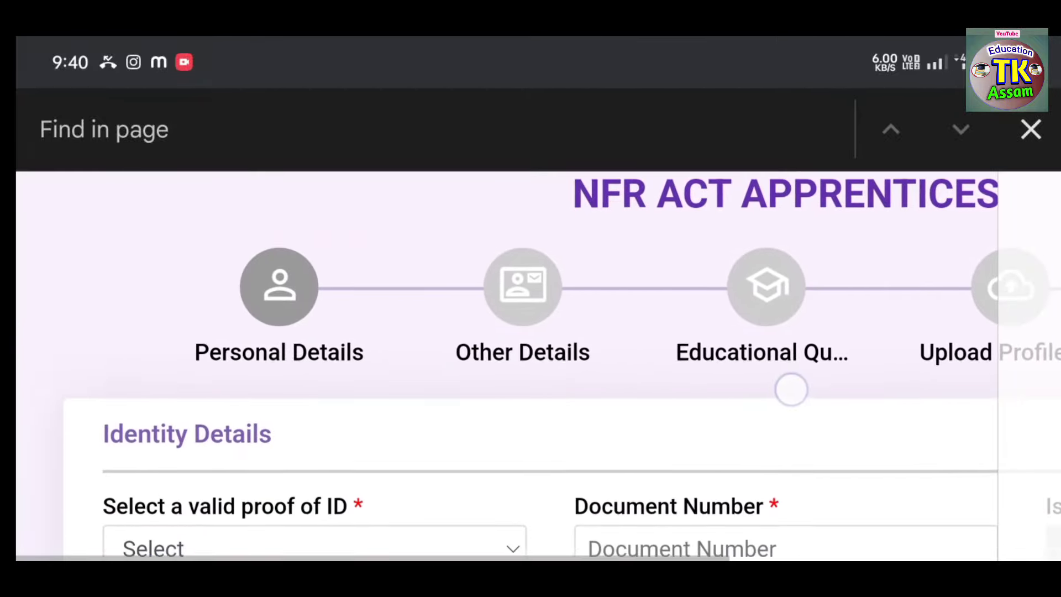
pyautogui.moveTo(749, 329); pyautogui.dragTo(747, 291)
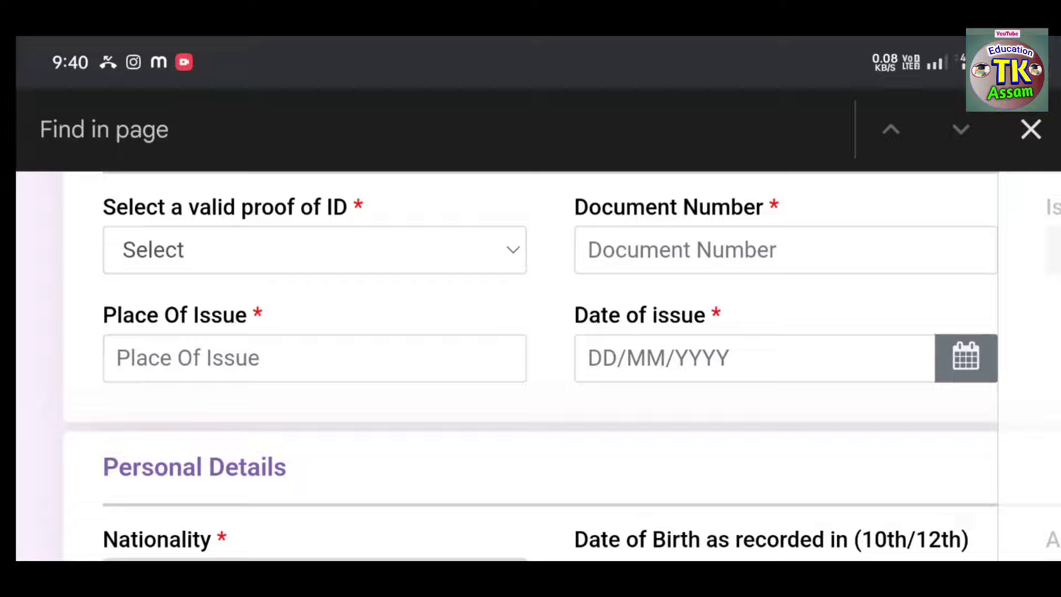
pyautogui.moveTo(754, 440); pyautogui.dragTo(770, 299)
pyautogui.moveTo(752, 479); pyautogui.dragTo(775, 327)
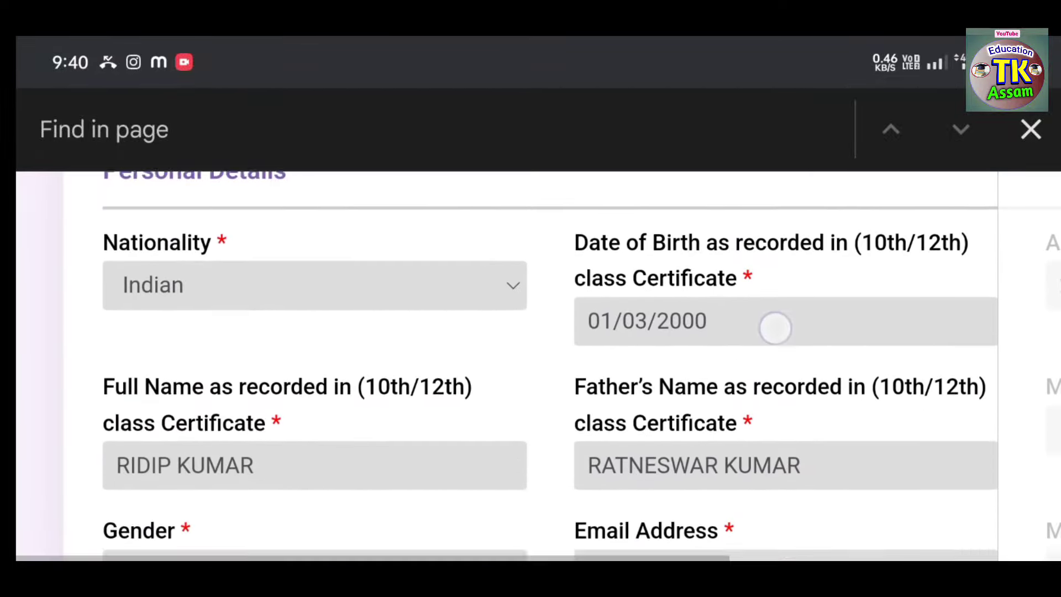
pyautogui.moveTo(750, 464); pyautogui.dragTo(740, 304)
pyautogui.moveTo(751, 514)
pyautogui.mouseDown()
pyautogui.moveTo(745, 379)
pyautogui.moveTo(742, 437)
pyautogui.mouseUp()
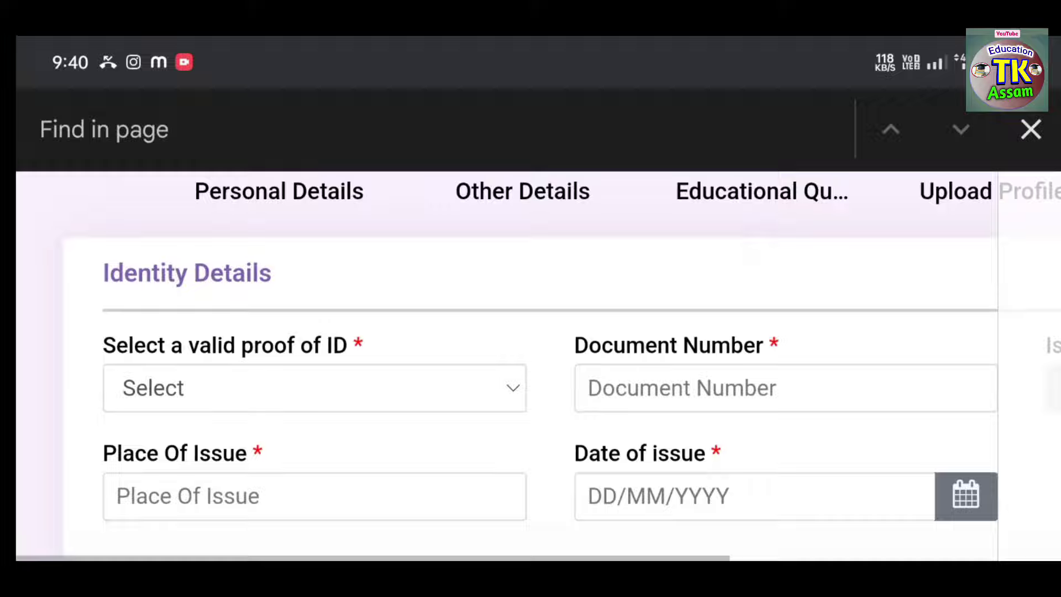
pyautogui.moveTo(702, 539); pyautogui.dragTo(701, 507)
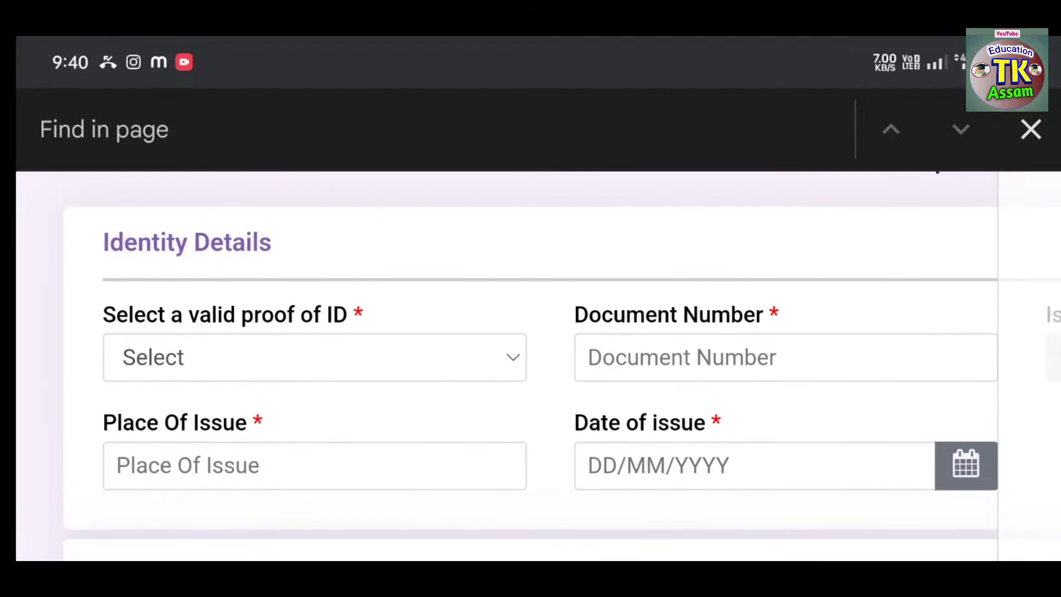
pyautogui.click(315, 358)
pyautogui.press('Escape')
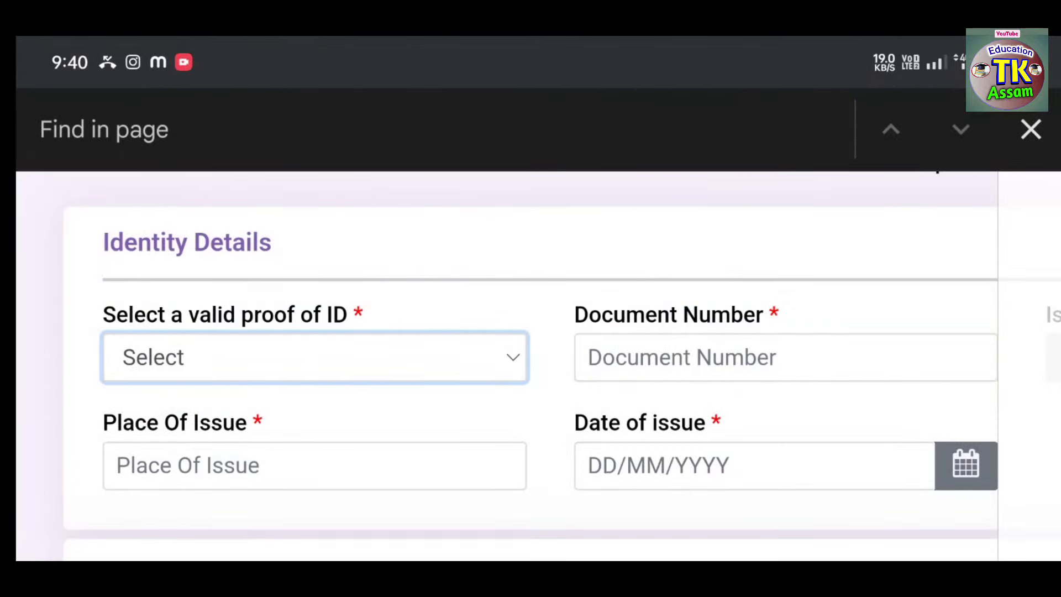
pyautogui.moveTo(816, 439); pyautogui.dragTo(817, 319)
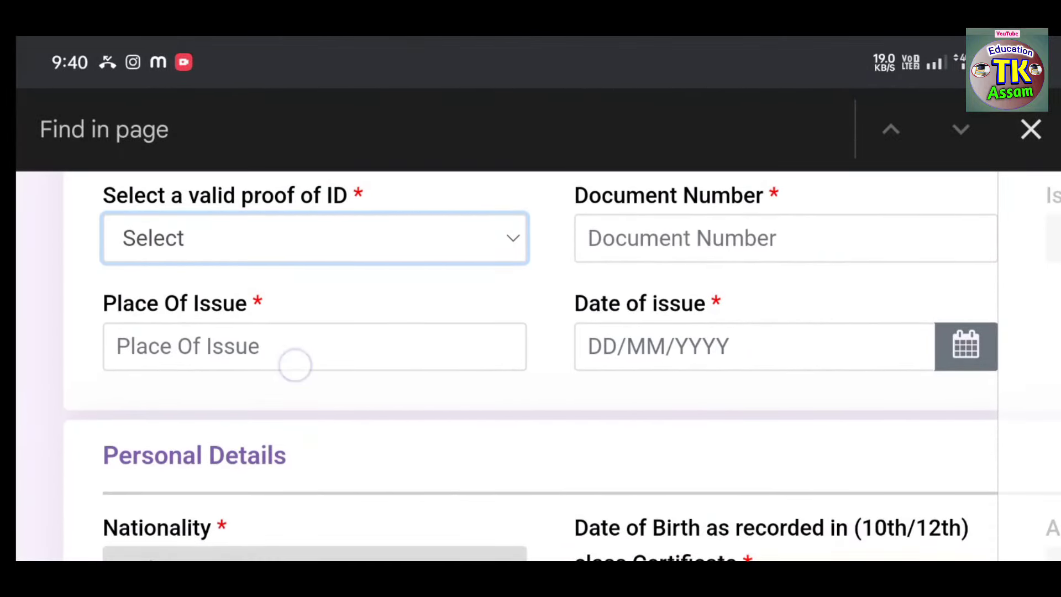
pyautogui.click(294, 363)
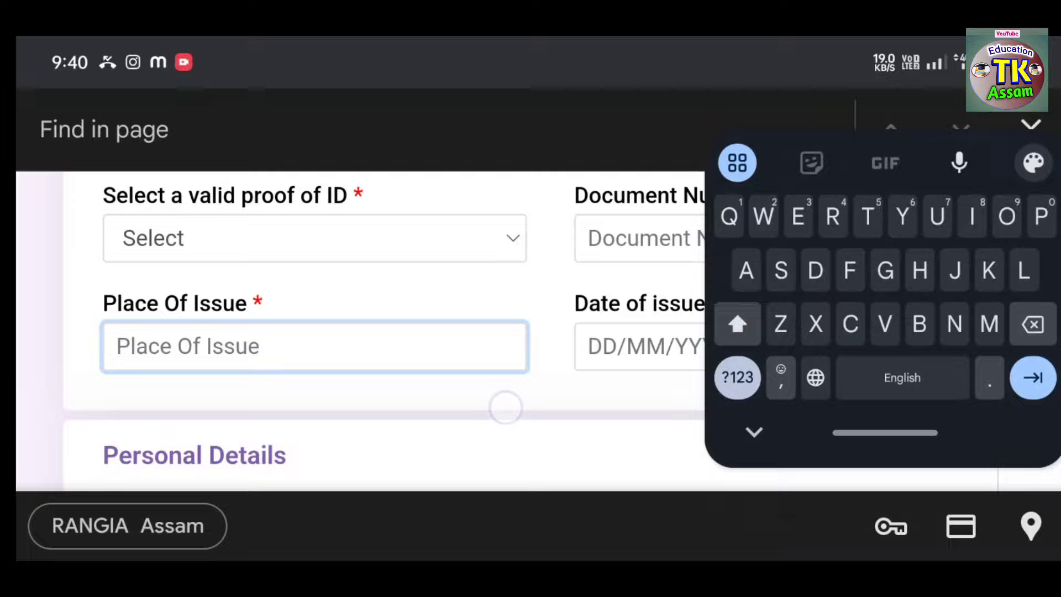
pyautogui.click(505, 407)
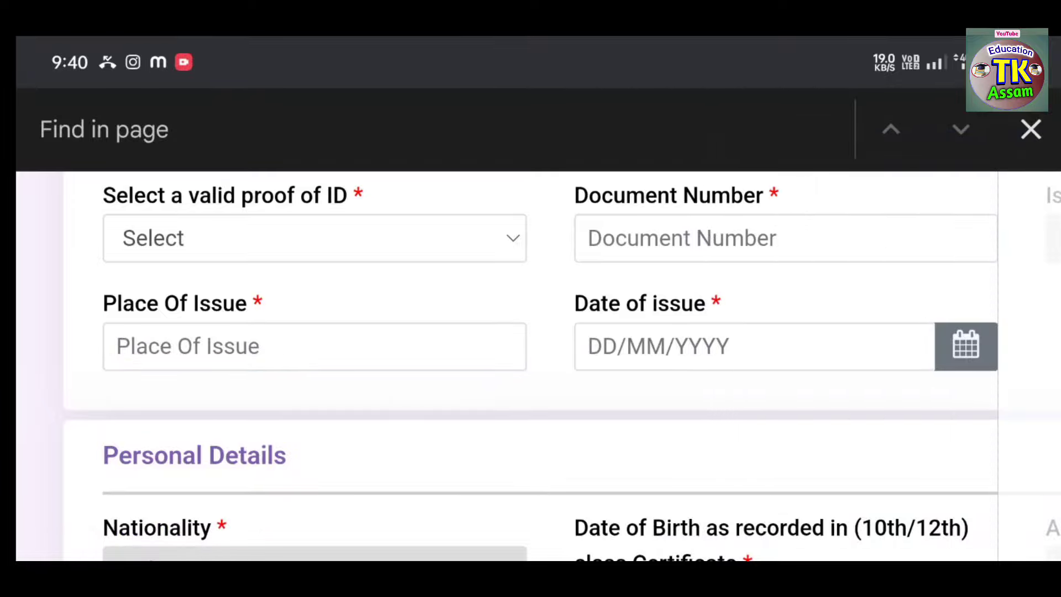
pyautogui.moveTo(736, 435); pyautogui.dragTo(783, 260)
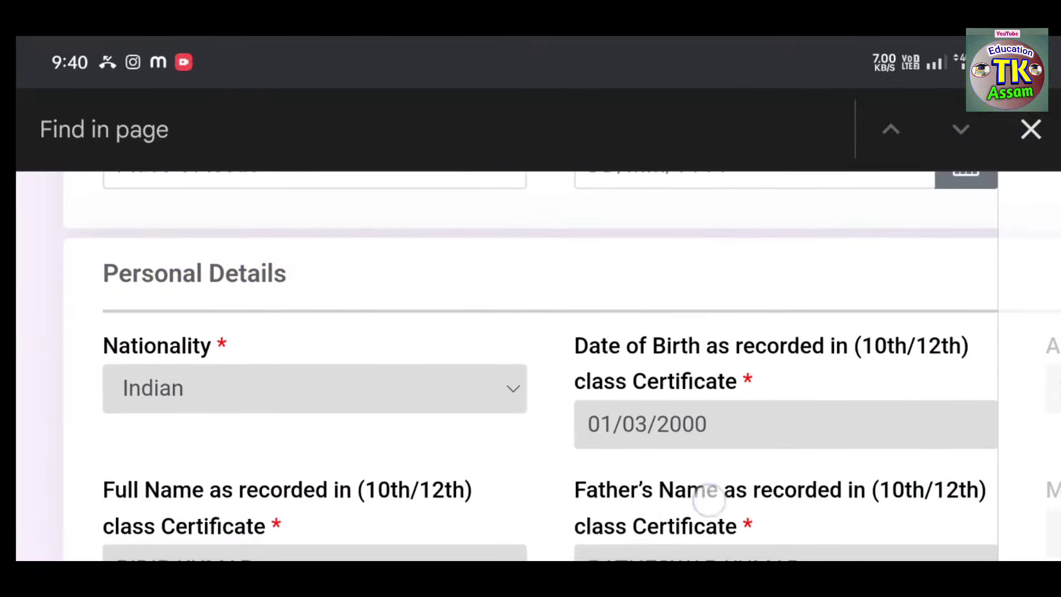
pyautogui.moveTo(709, 498); pyautogui.dragTo(775, 277)
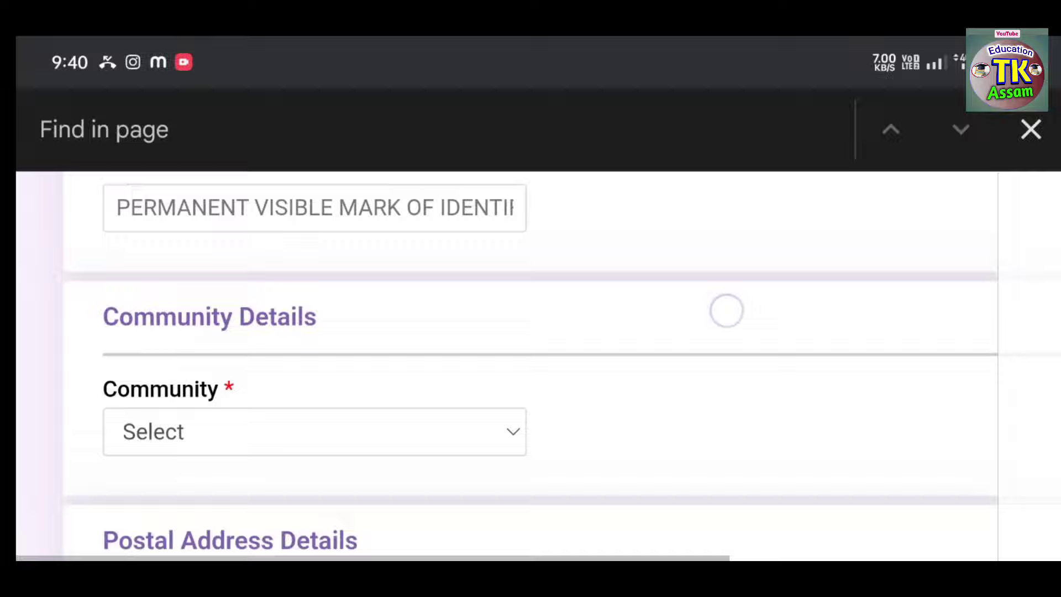
pyautogui.moveTo(727, 311); pyautogui.dragTo(695, 504)
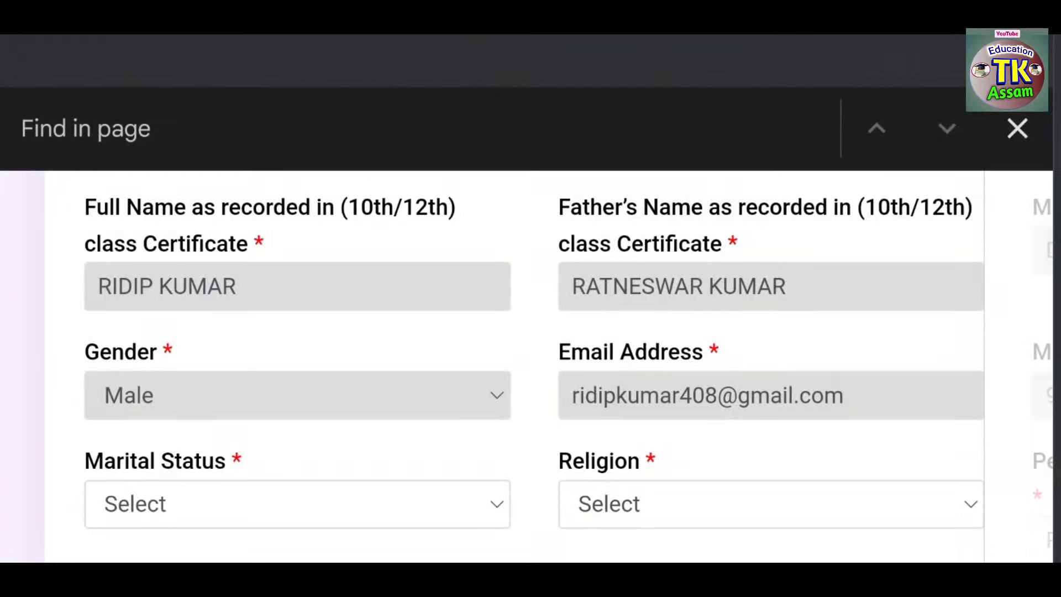
pyautogui.moveTo(948, 487); pyautogui.dragTo(971, 362)
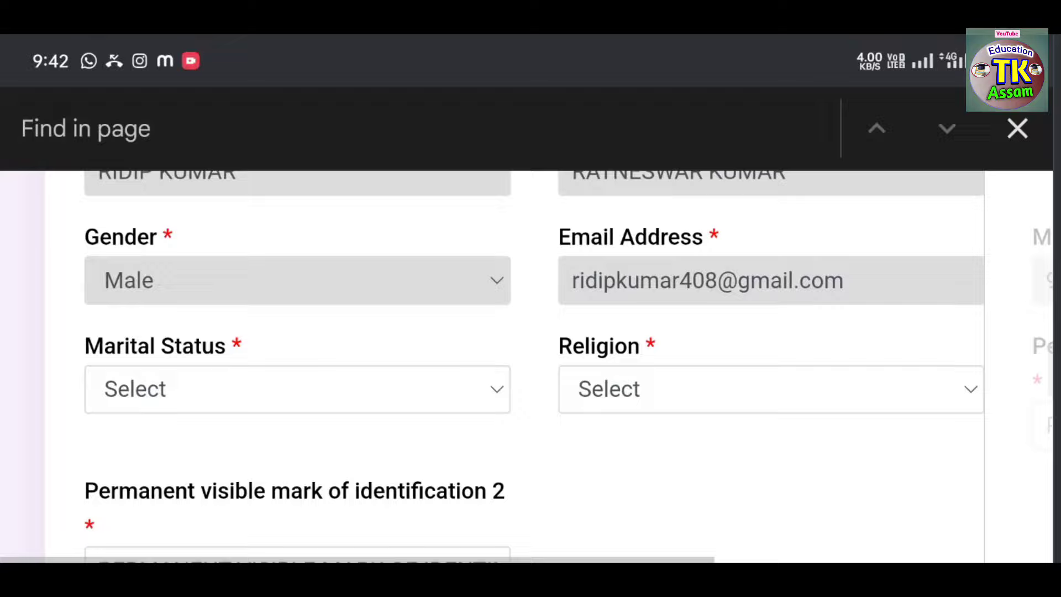
pyautogui.click(430, 394)
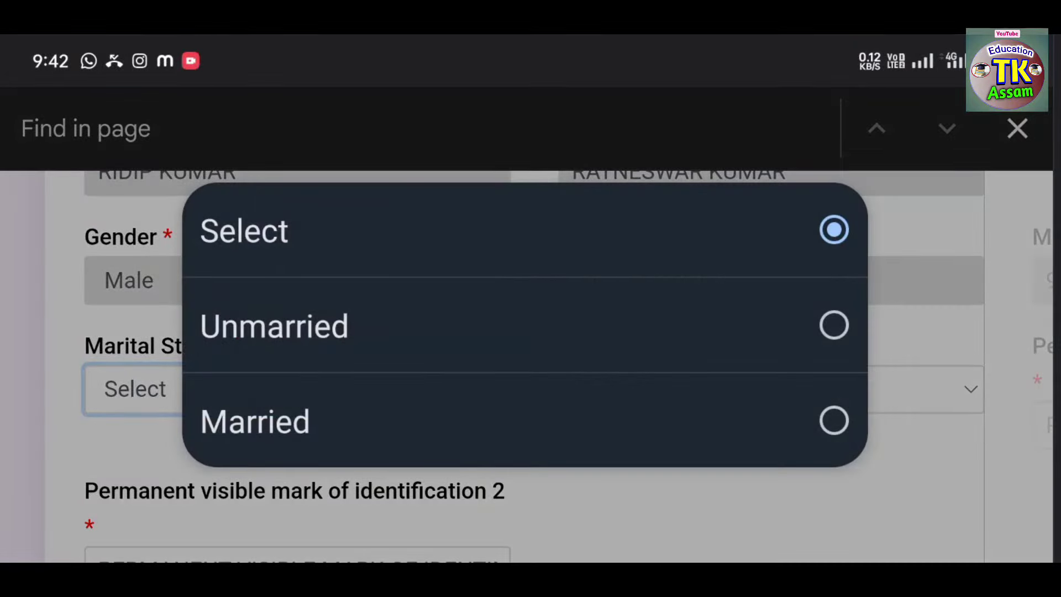
pyautogui.click(968, 393)
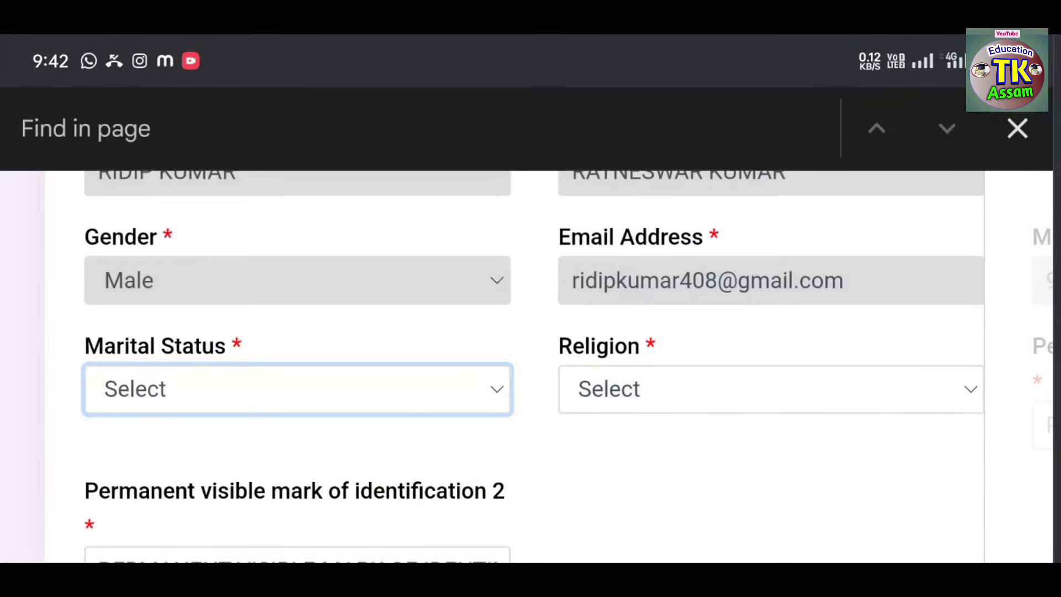
pyautogui.click(862, 392)
pyautogui.click(974, 396)
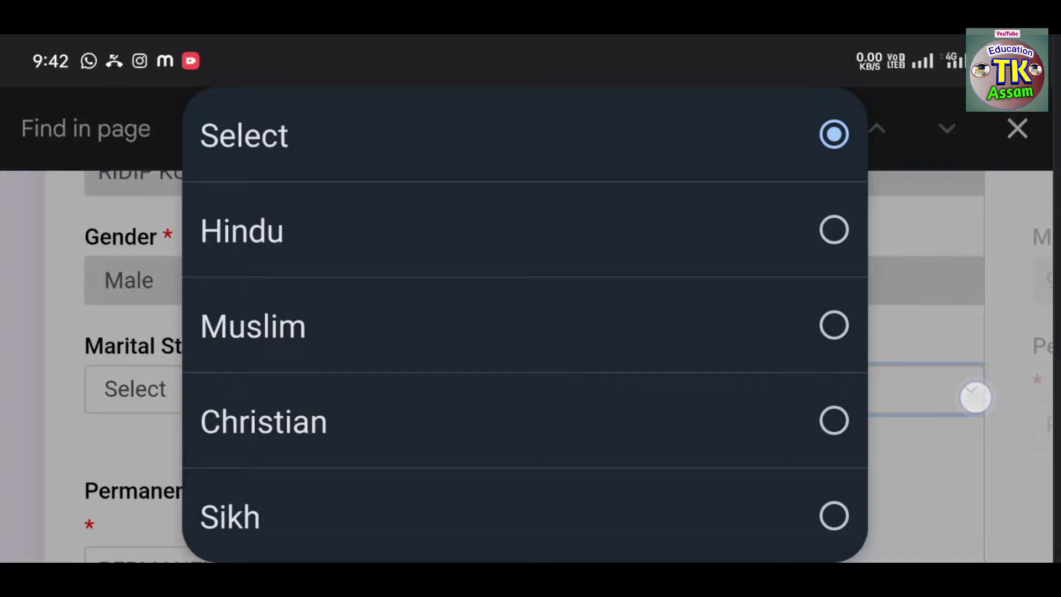
pyautogui.scroll(-5, 948, 346)
pyautogui.scroll(-1, 902, 431)
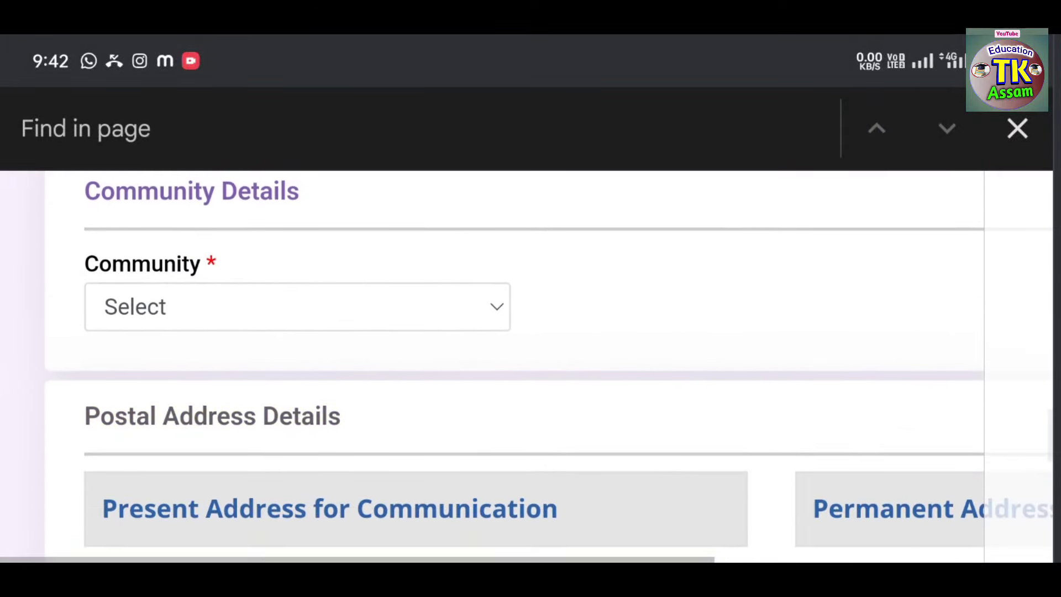
pyautogui.click(488, 306)
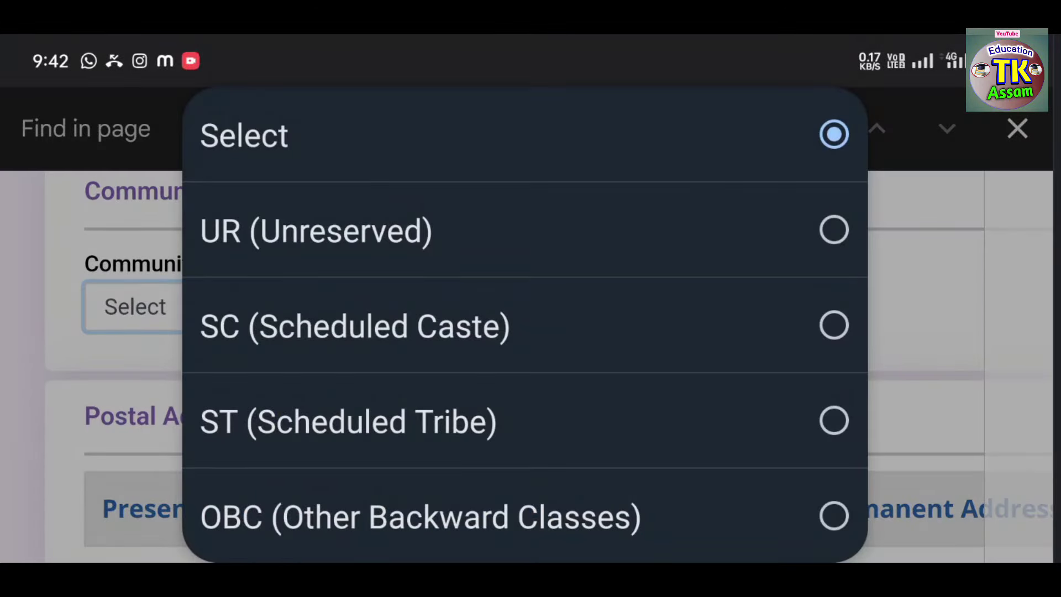
pyautogui.scroll(-1, 659, 472)
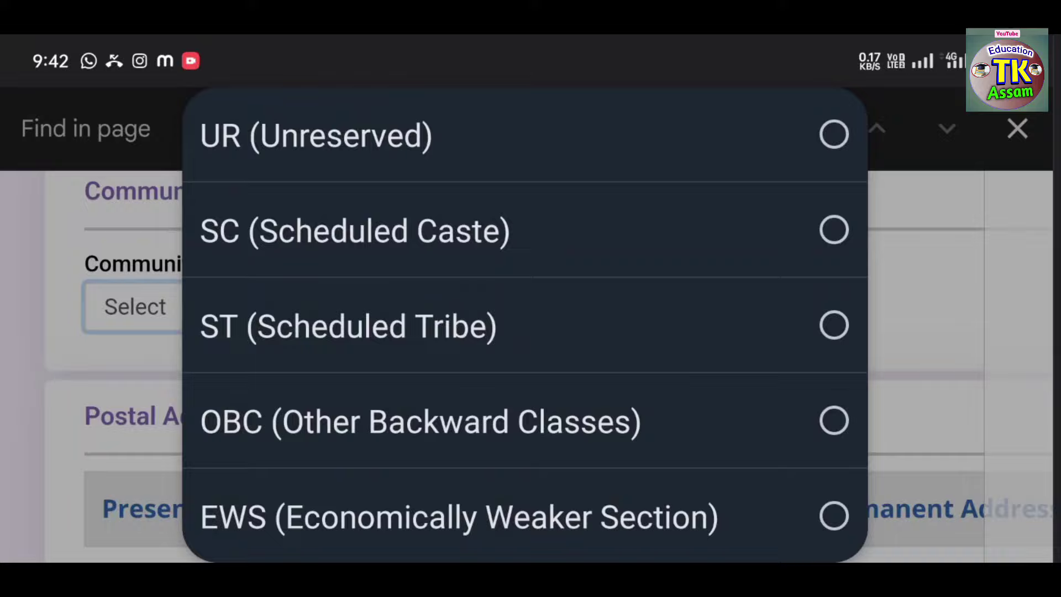
pyautogui.click(912, 373)
pyautogui.scroll(-2, 926, 296)
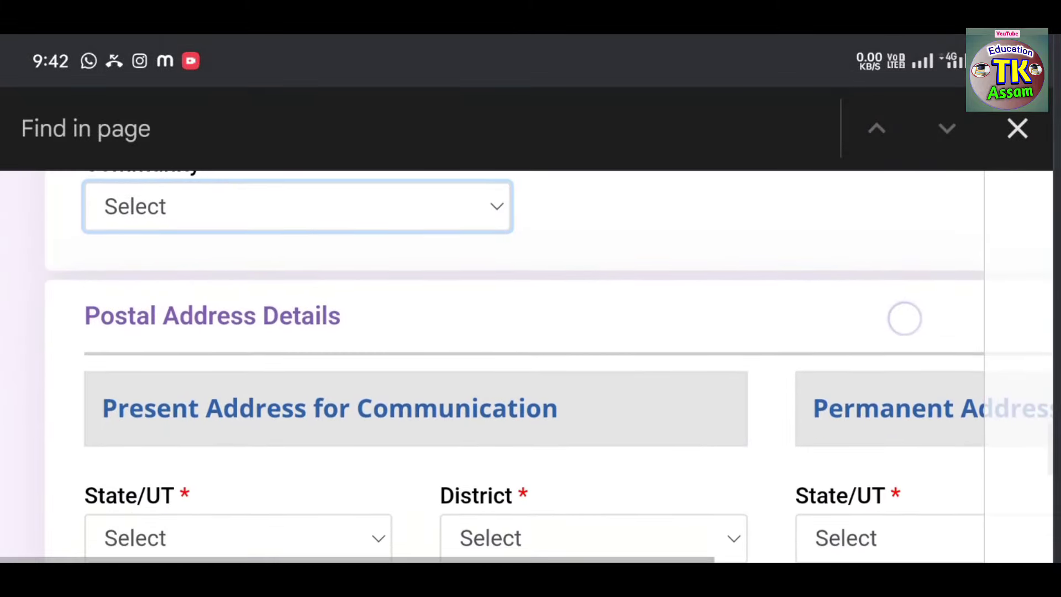
pyautogui.scroll(-3, 862, 415)
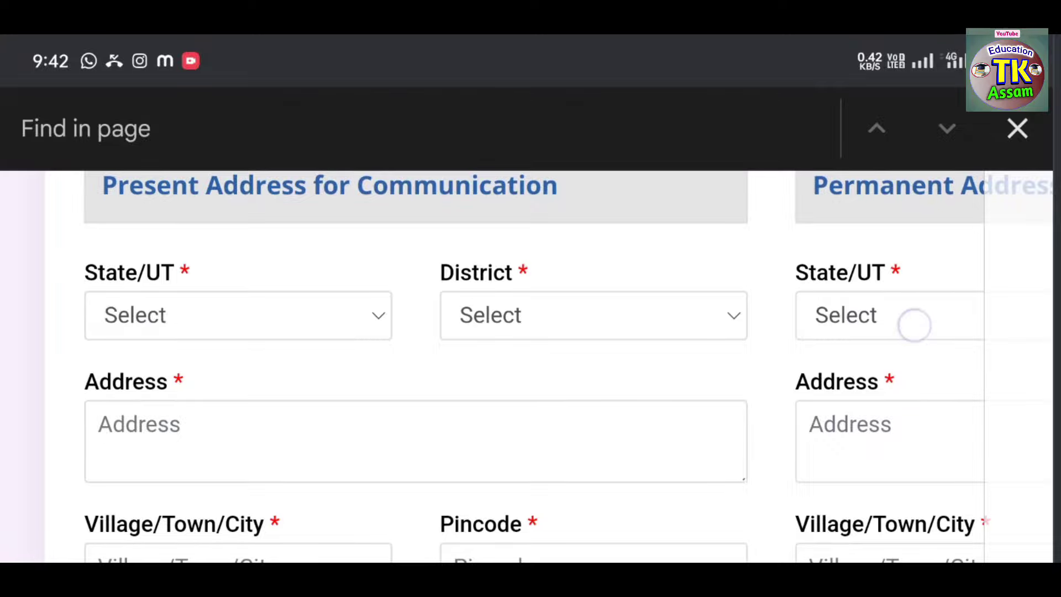
pyautogui.click(915, 325)
pyautogui.click(948, 387)
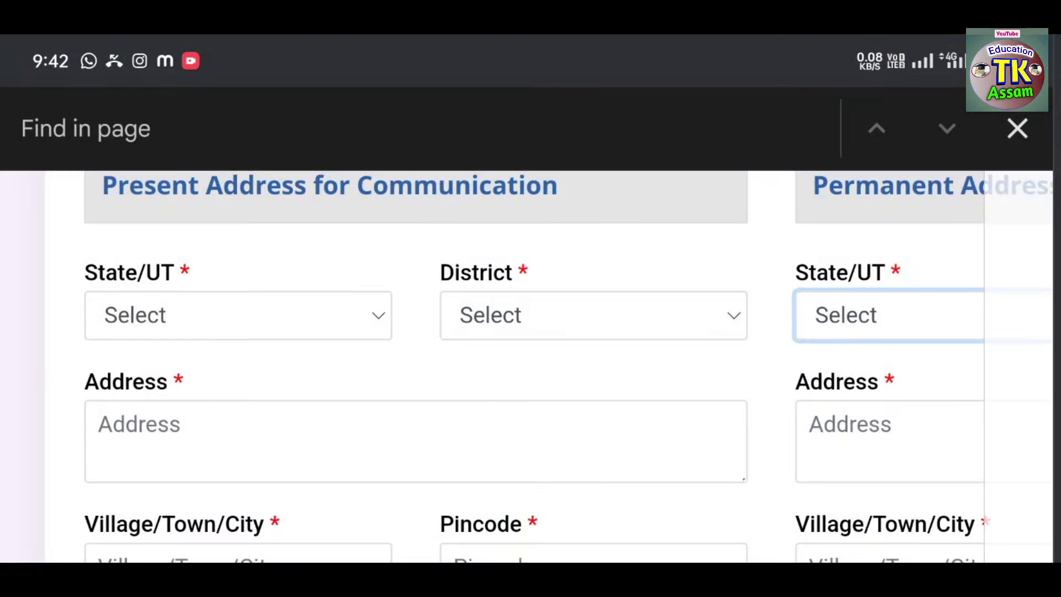
pyautogui.scroll(-3, 531, 373)
pyautogui.scroll(-2, 854, 373)
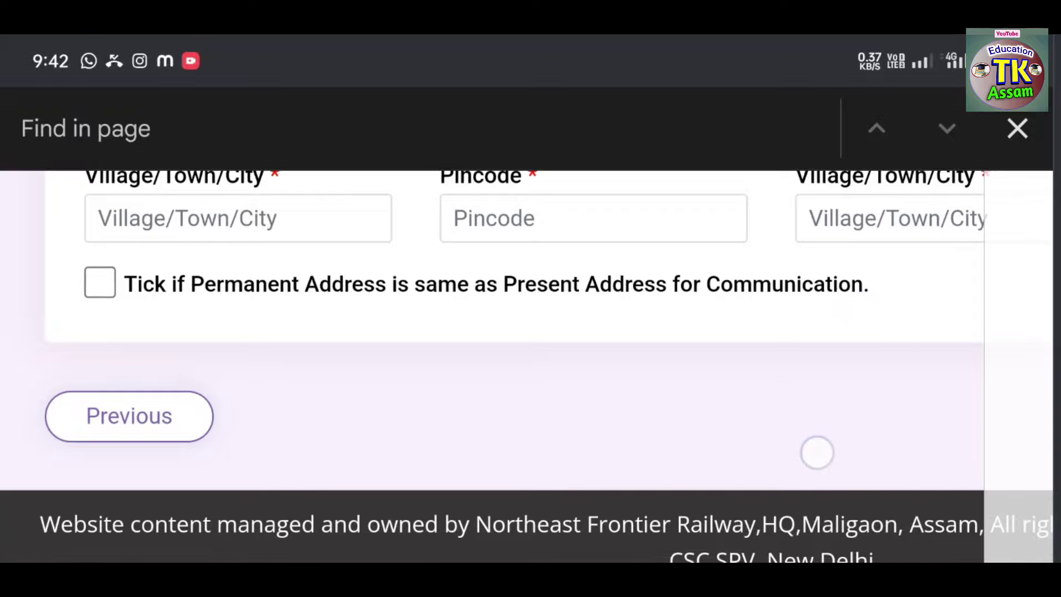
pyautogui.scroll(-1, 816, 452)
pyautogui.hscroll(5, 840, 341)
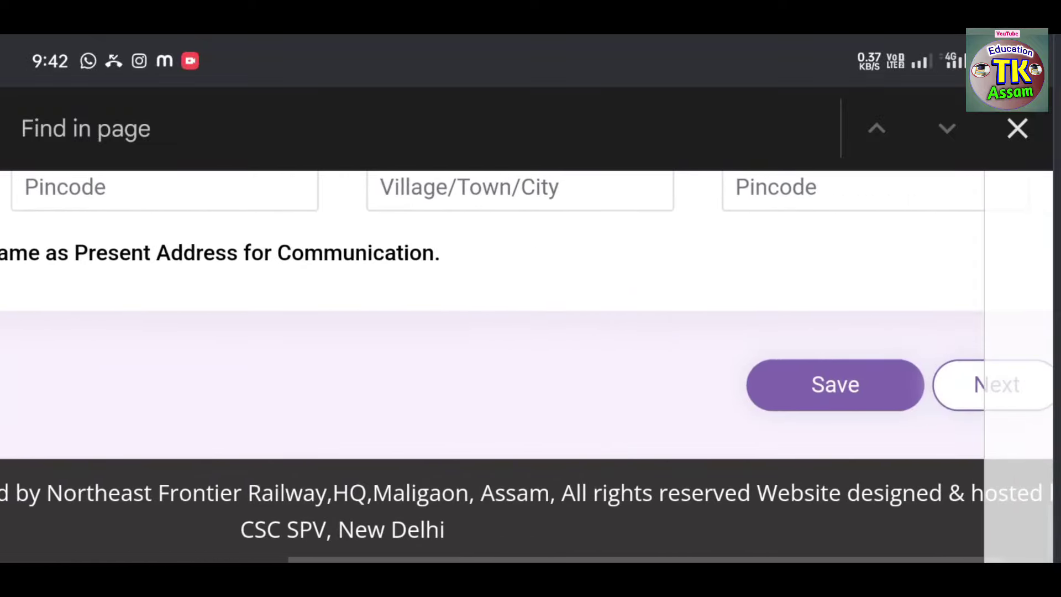
pyautogui.scroll(10, 530, 374)
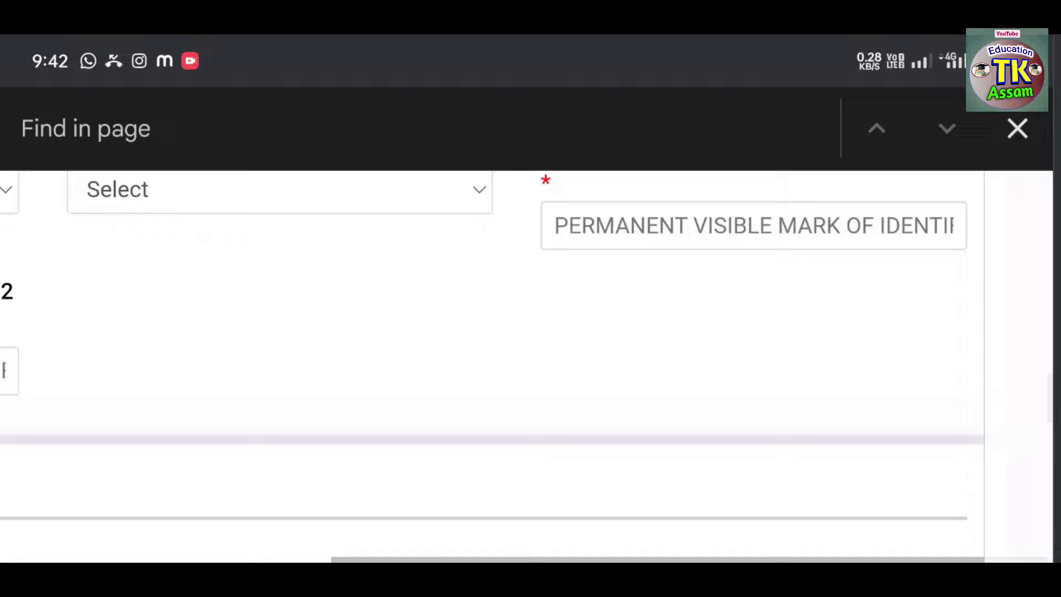
pyautogui.hscroll(-5, 764, 424)
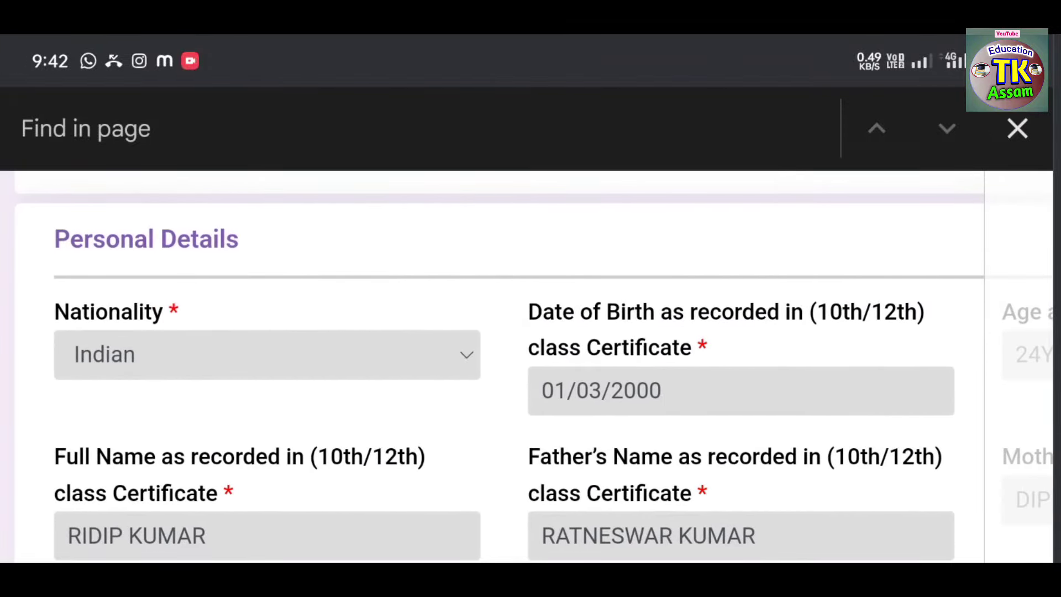
pyautogui.scroll(2, 530, 364)
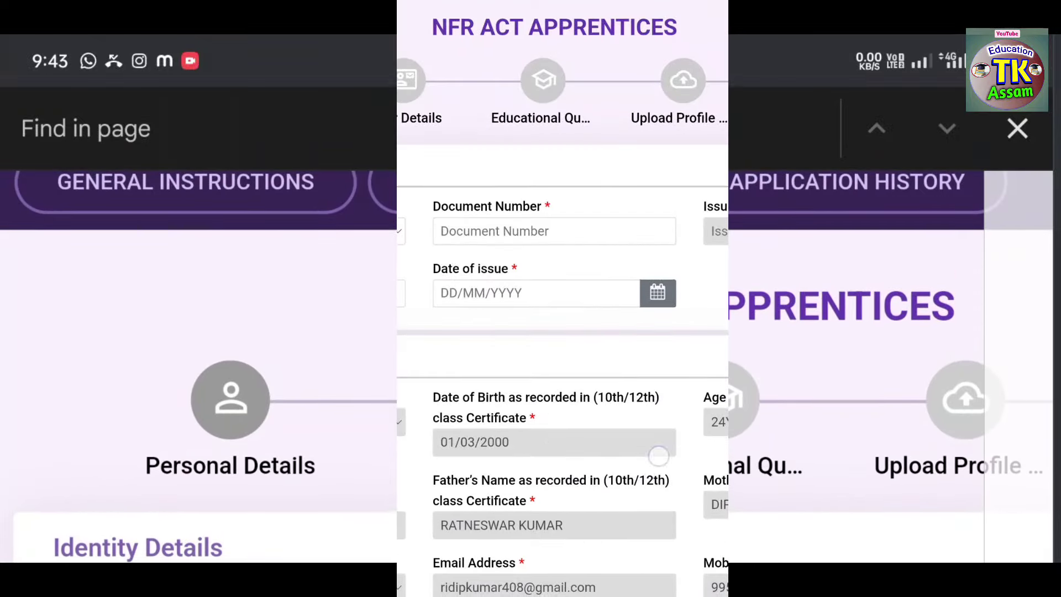
pyautogui.scroll(-5, 606, 426)
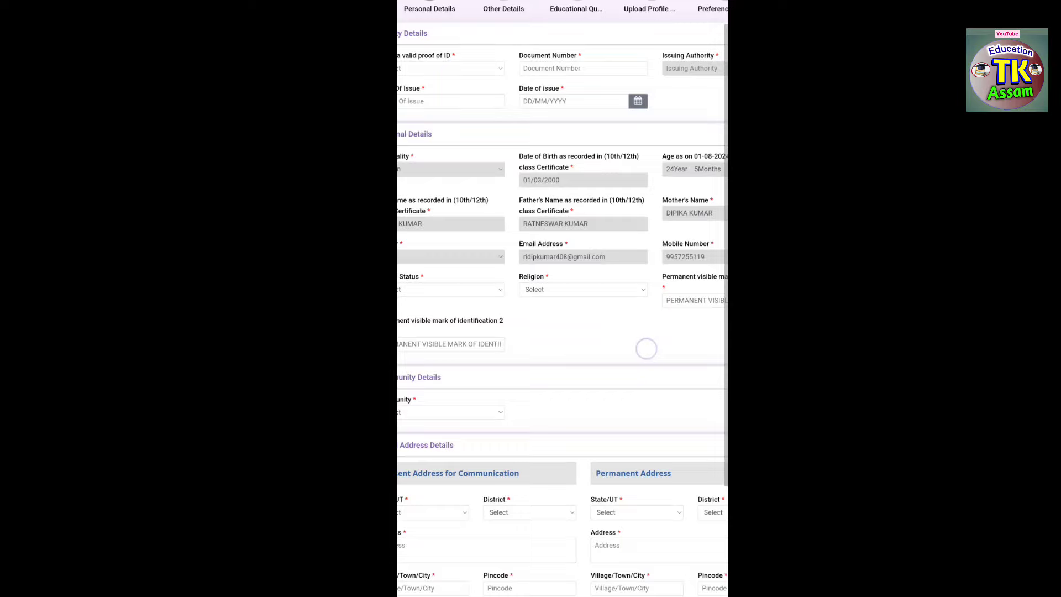
# - Choose Aadhaar Card as the proof of ID
pyautogui.moveTo(587, 361); pyautogui.dragTo(691, 324)
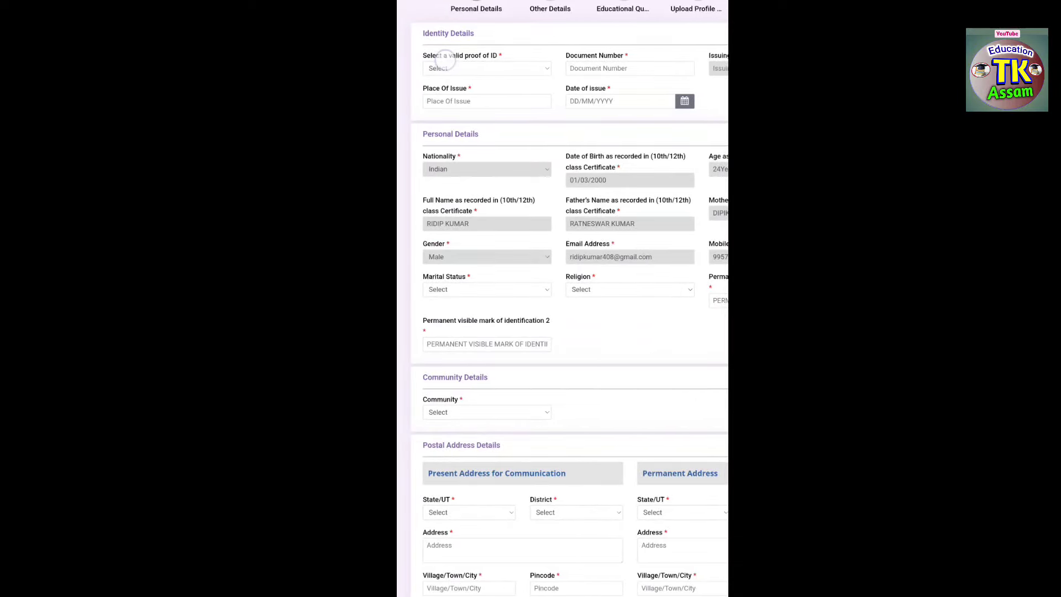
pyautogui.click(445, 59)
pyautogui.click(698, 187)
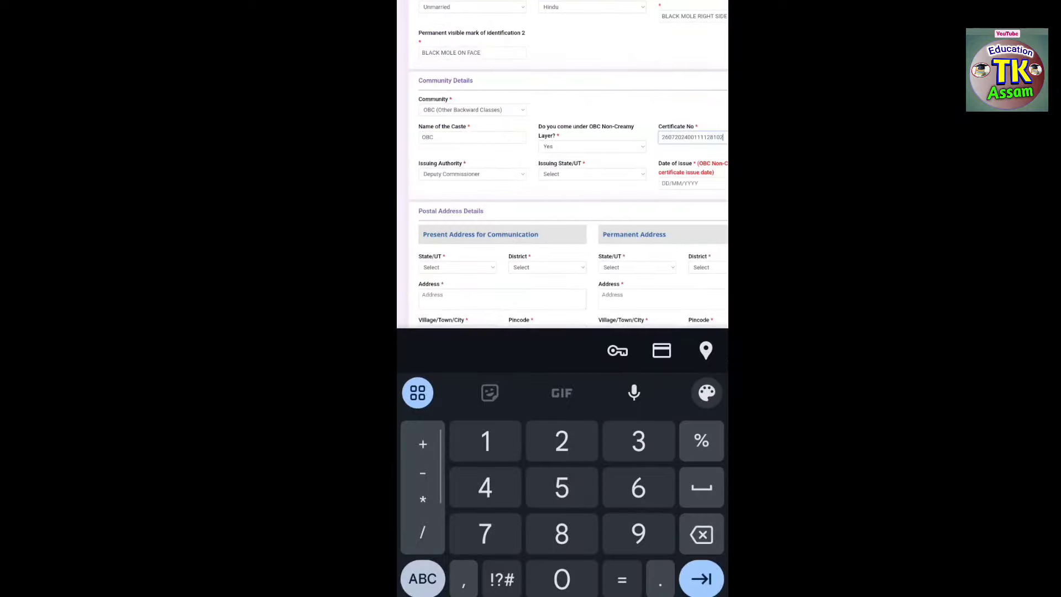
pyautogui.scroll(5, 443, 250)
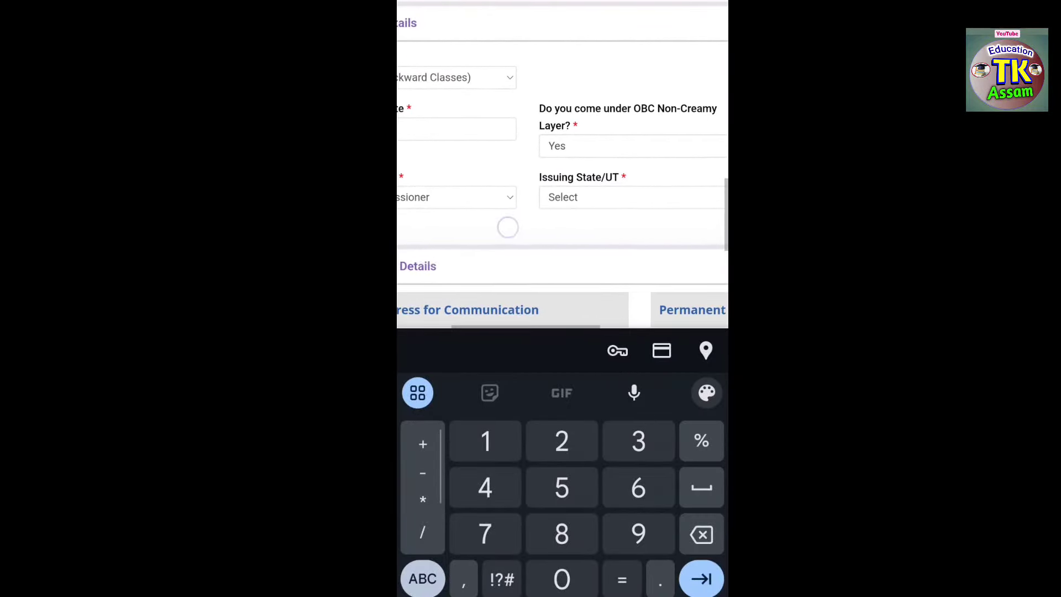
# - Set the OBC certificate's issuing state to ASSAM and open its date-of-issue calendar
pyautogui.moveTo(507, 228); pyautogui.dragTo(434, 229)
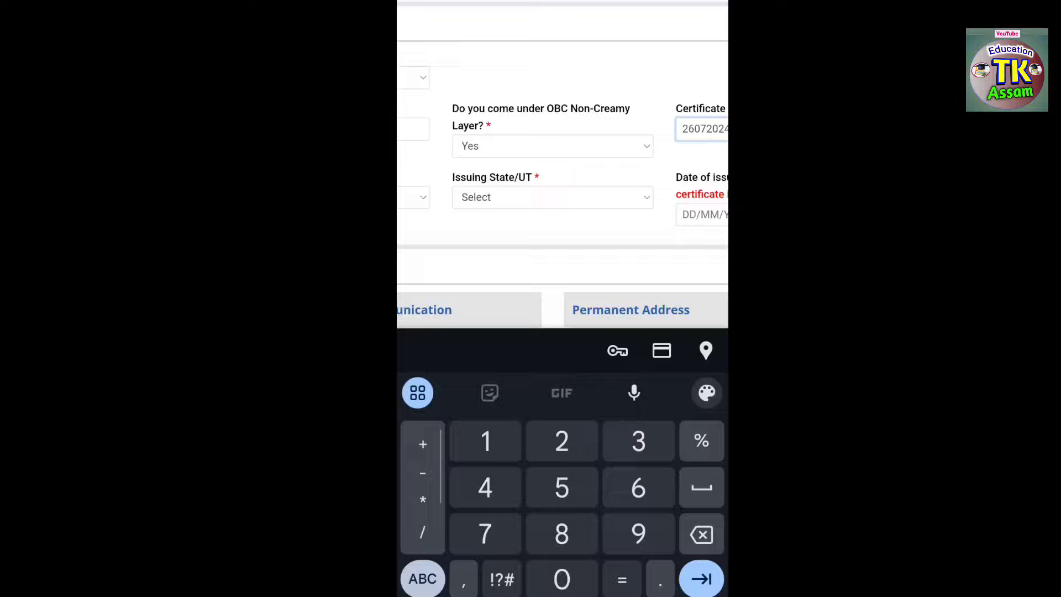
pyautogui.click(477, 196)
pyautogui.click(600, 212)
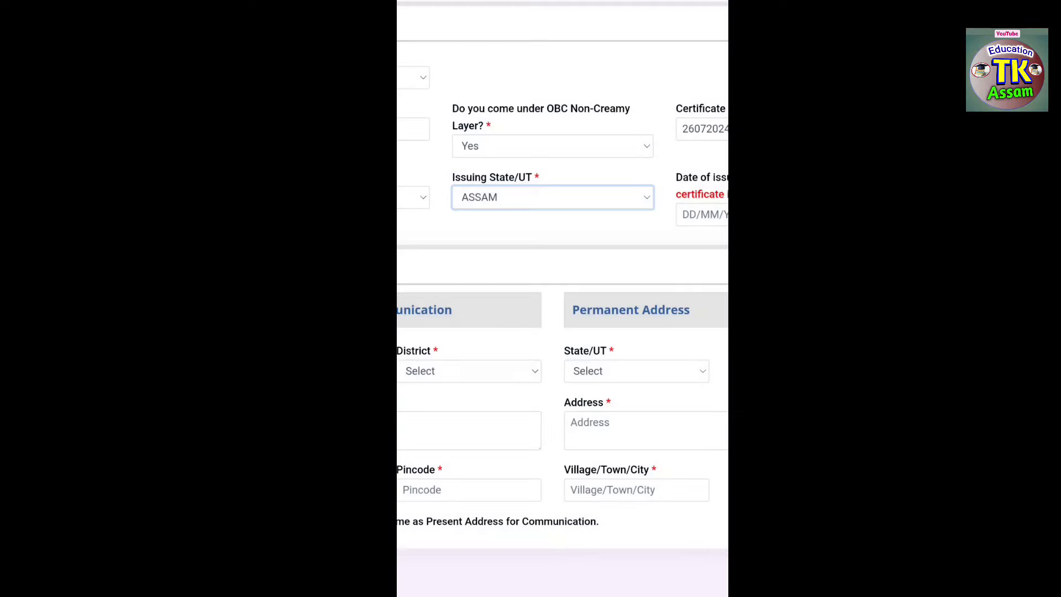
pyautogui.moveTo(660, 258); pyautogui.dragTo(538, 282)
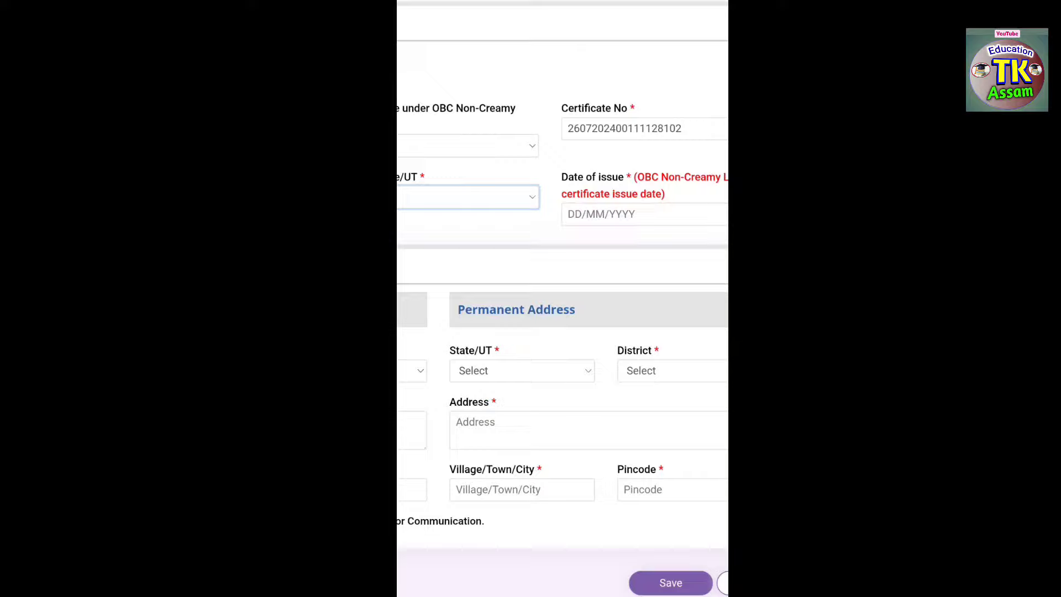
pyautogui.click(618, 217)
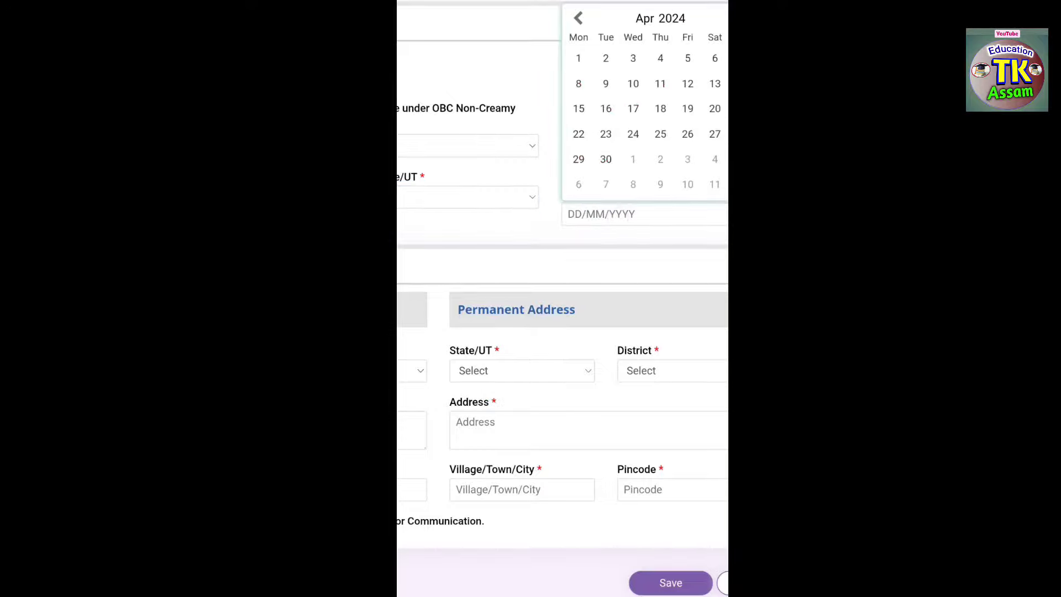
pyautogui.moveTo(618, 253); pyautogui.dragTo(592, 252)
pyautogui.click(608, 218)
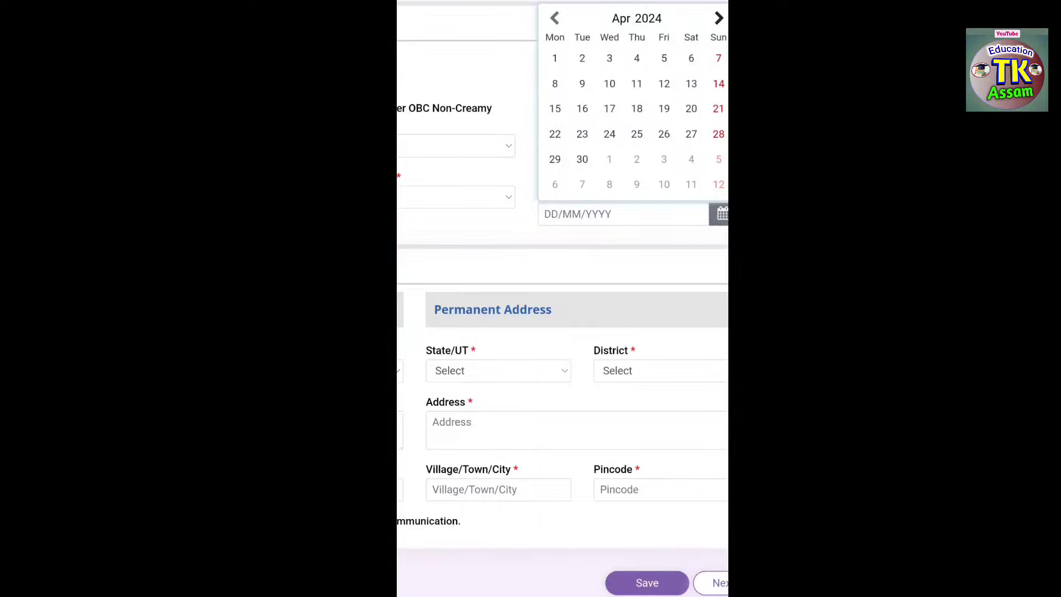
pyautogui.moveTo(439, 232); pyautogui.dragTo(602, 231)
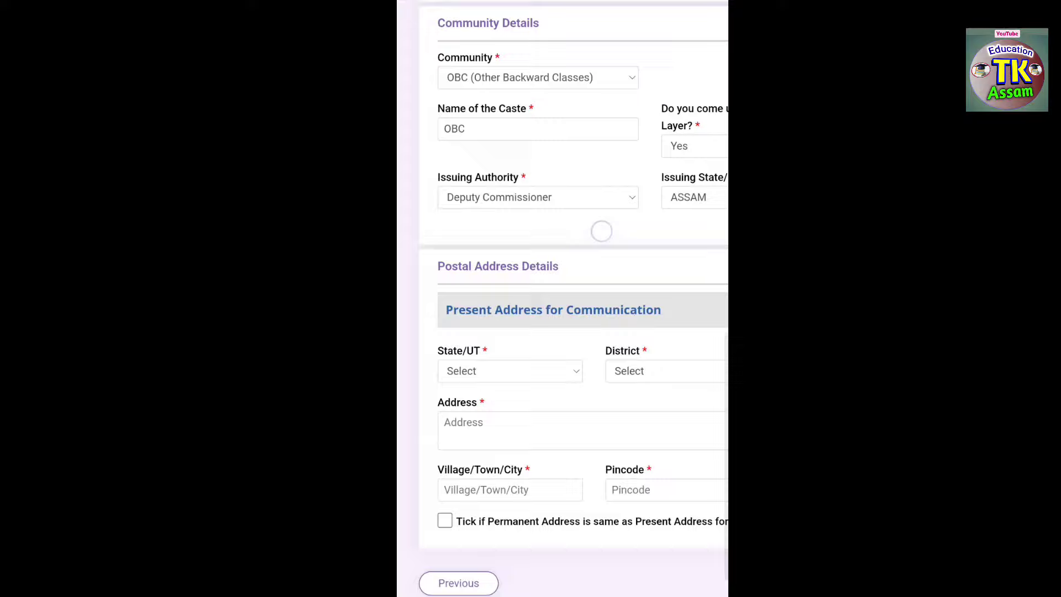
pyautogui.scroll(3, 601, 232)
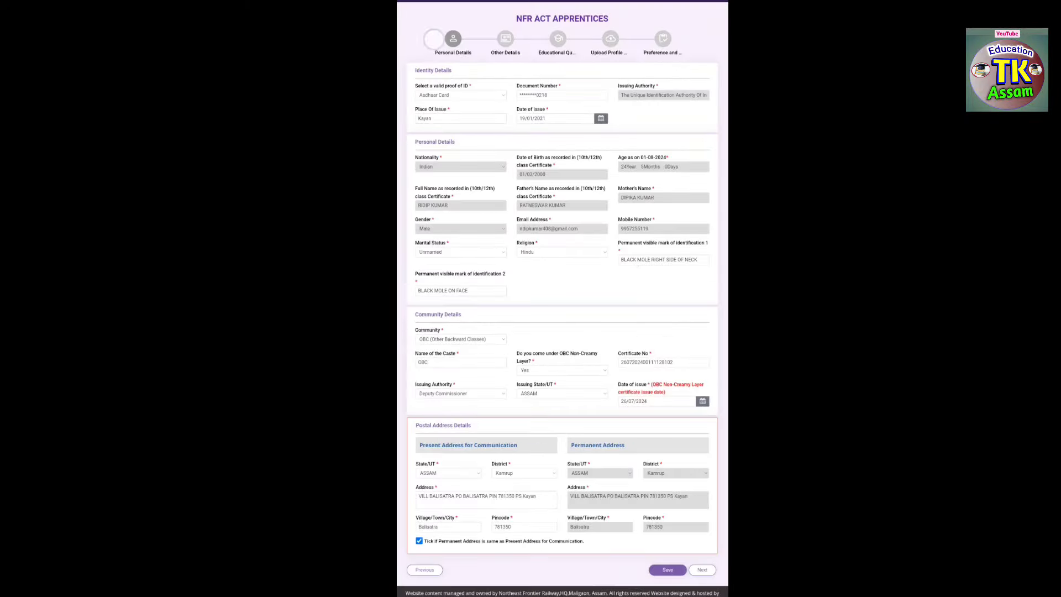
pyautogui.scroll(5, 564, 348)
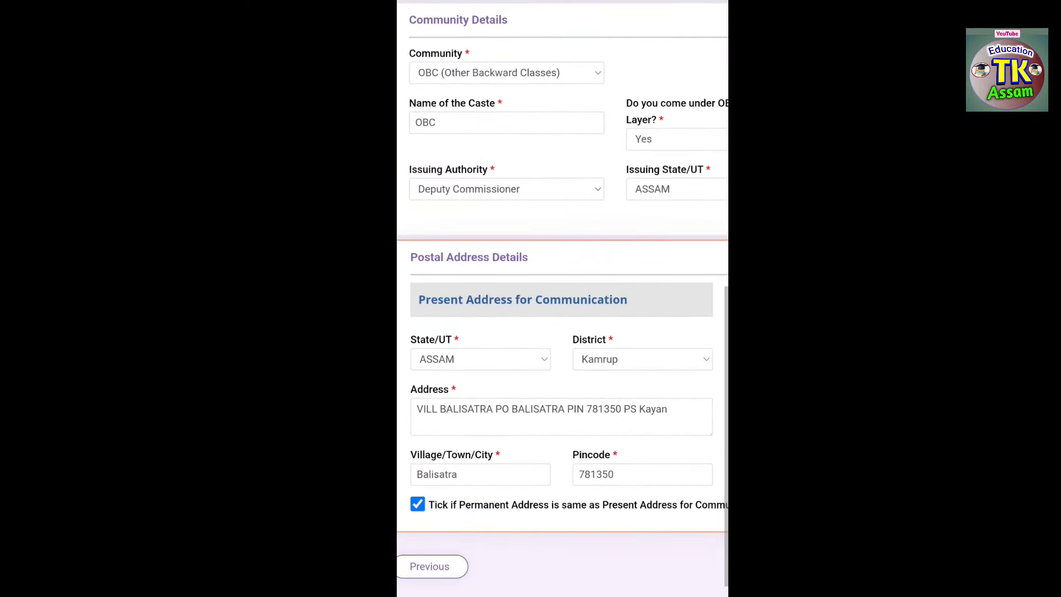
pyautogui.scroll(-1, 565, 333)
# - Save Personal Details with the permanent address the same as the Balisatra, Kamrup present address
pyautogui.click(418, 465)
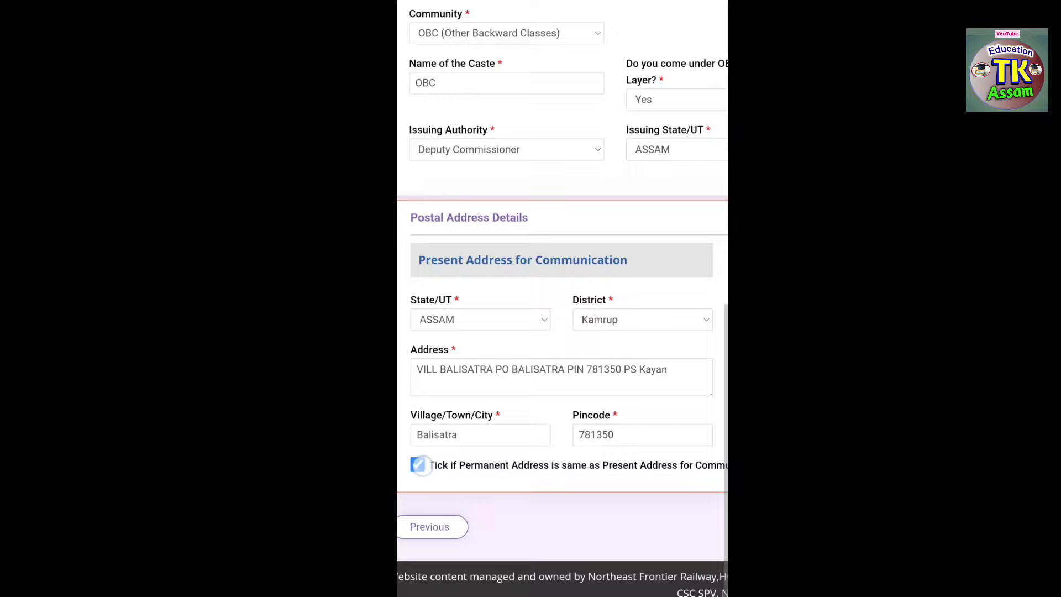
pyautogui.hscroll(5, 564, 331)
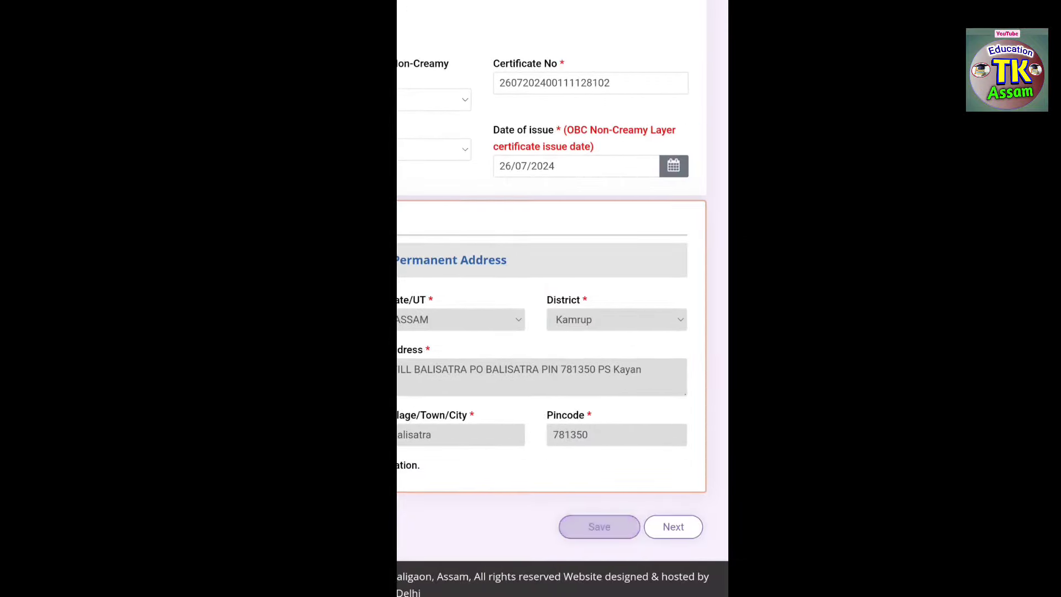
pyautogui.scroll(-5, 563, 357)
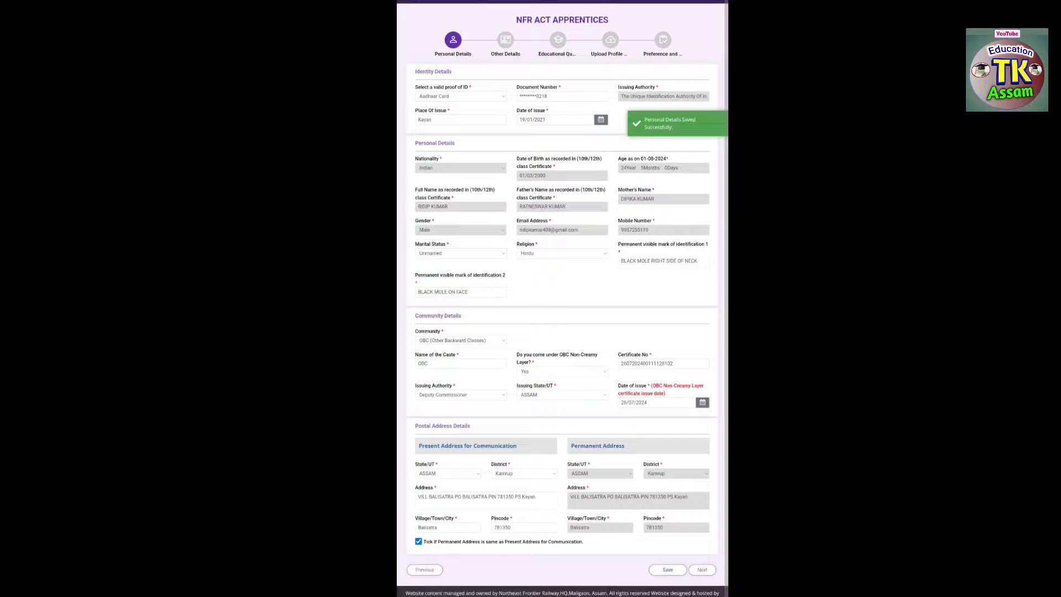
# - Go to Other Details and answer No to the ex-serviceman benefits question
pyautogui.click(702, 570)
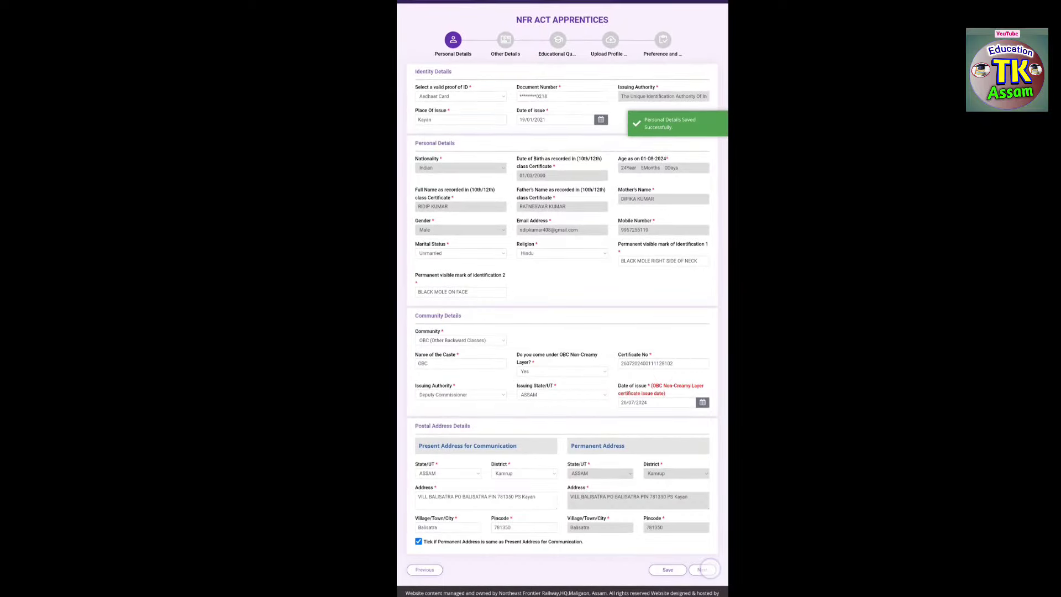
pyautogui.scroll(5, 550, 389)
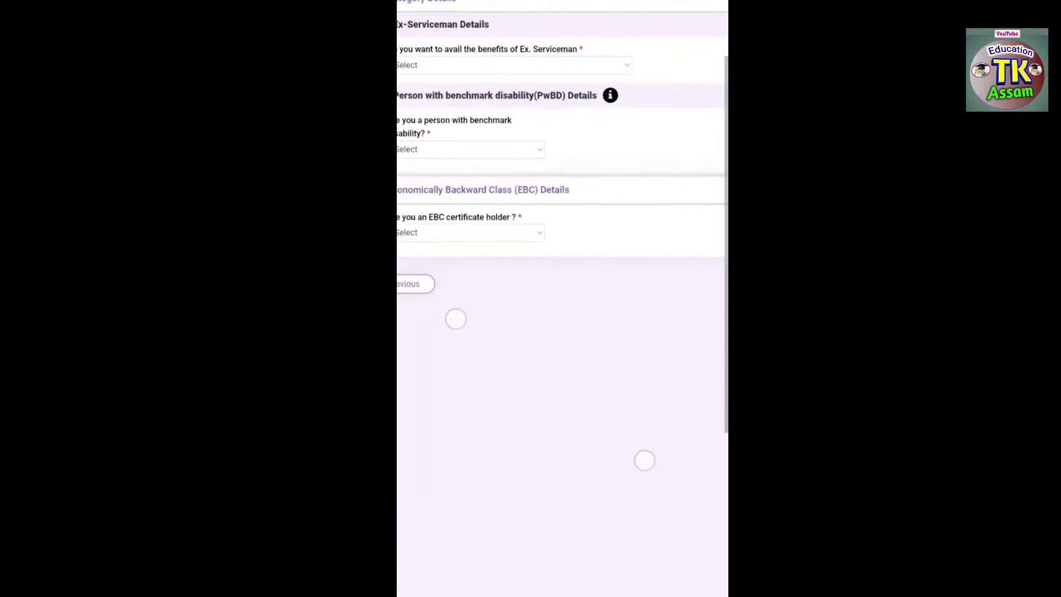
pyautogui.moveTo(528, 516); pyautogui.dragTo(526, 529)
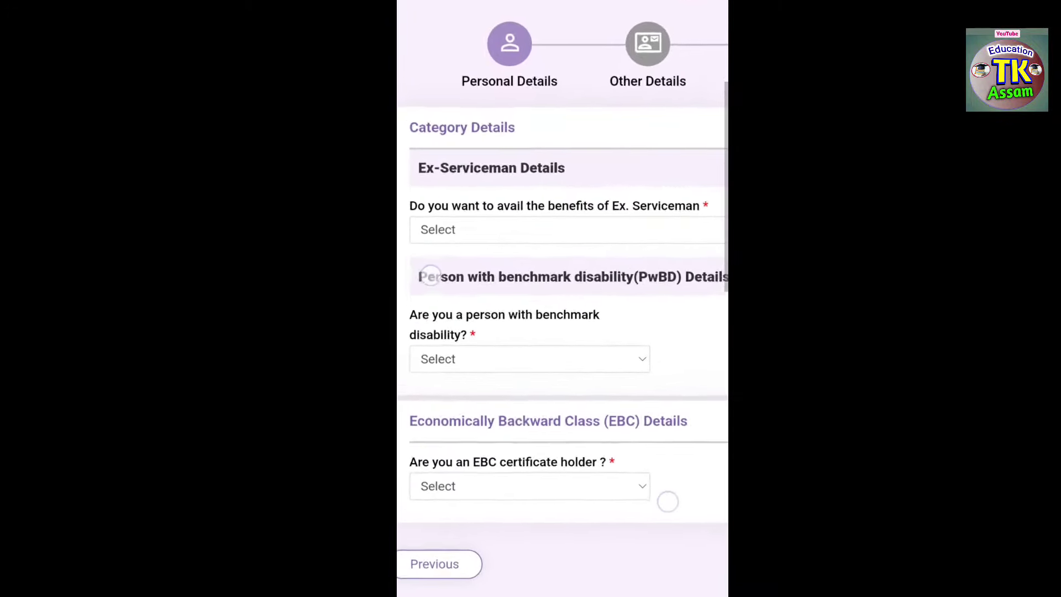
pyautogui.scroll(5, 564, 411)
pyautogui.scroll(-5, 568, 412)
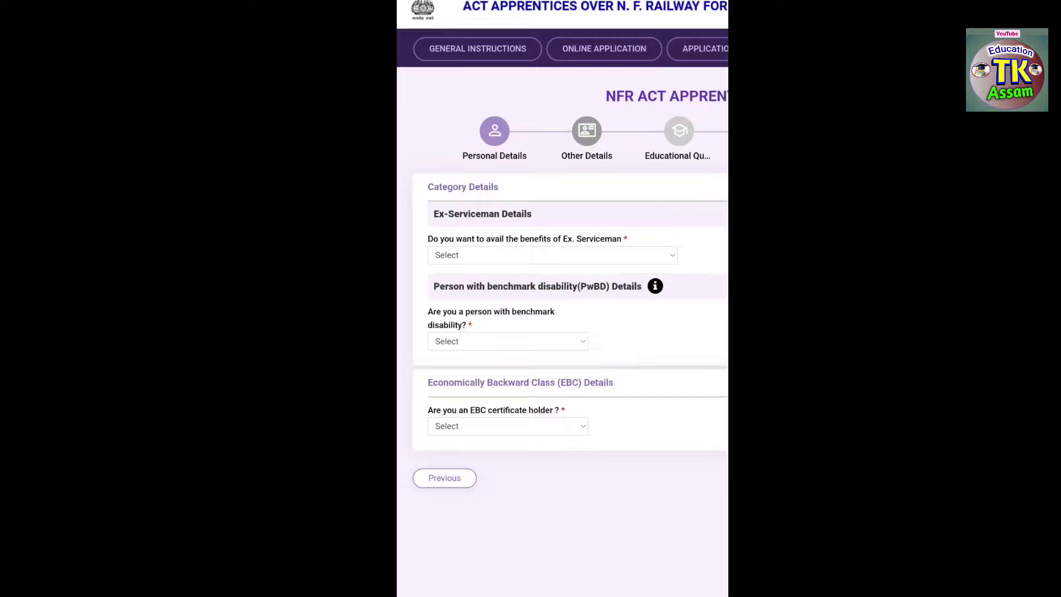
pyautogui.click(453, 257)
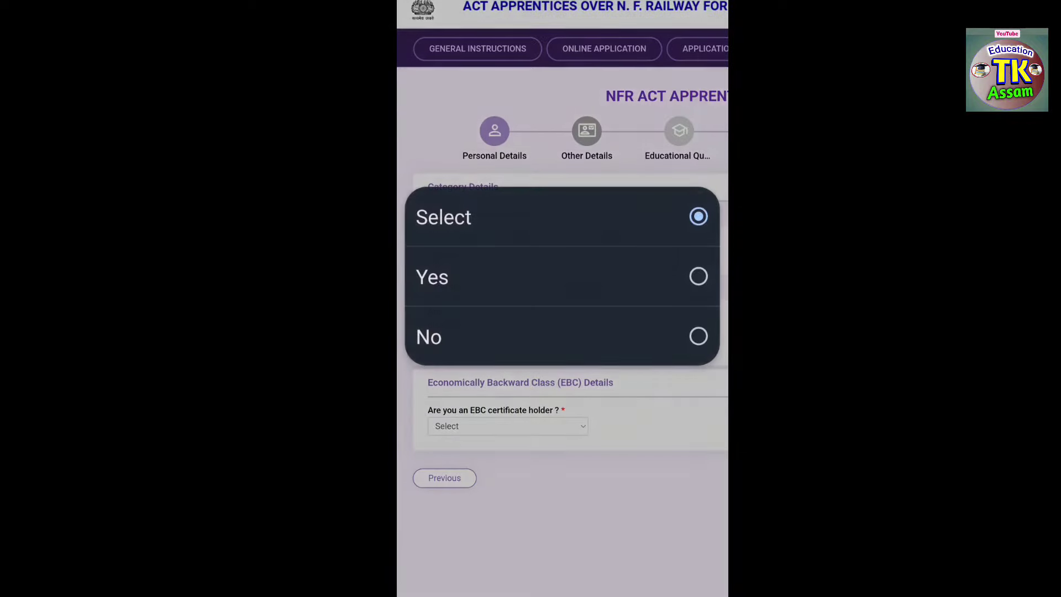
pyautogui.click(617, 490)
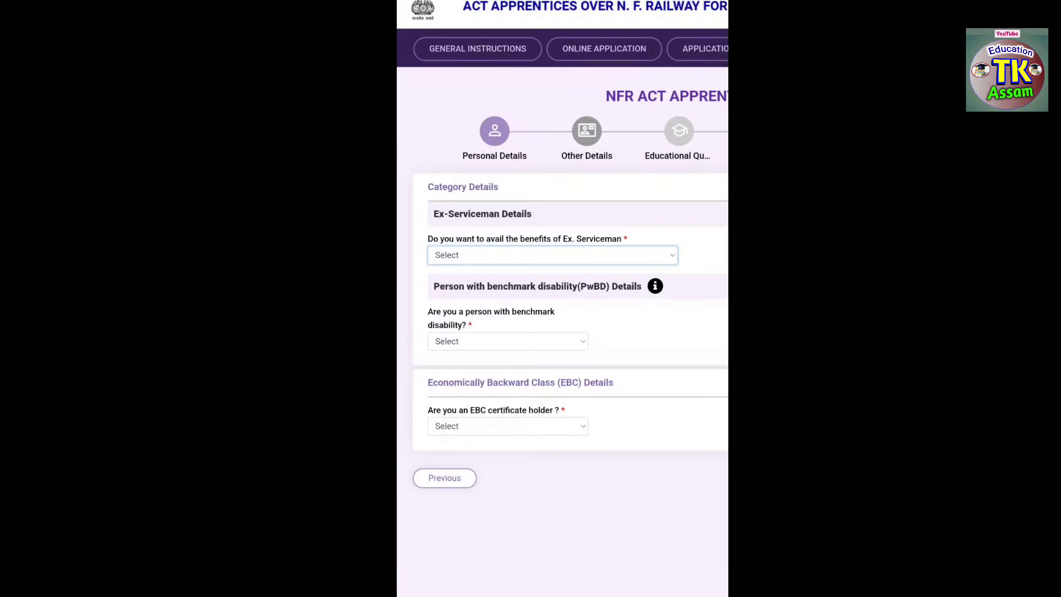
pyautogui.click(451, 255)
pyautogui.click(628, 340)
# - Answer No to the benchmark disability and EBC certificate questions
pyautogui.click(448, 345)
pyautogui.click(581, 334)
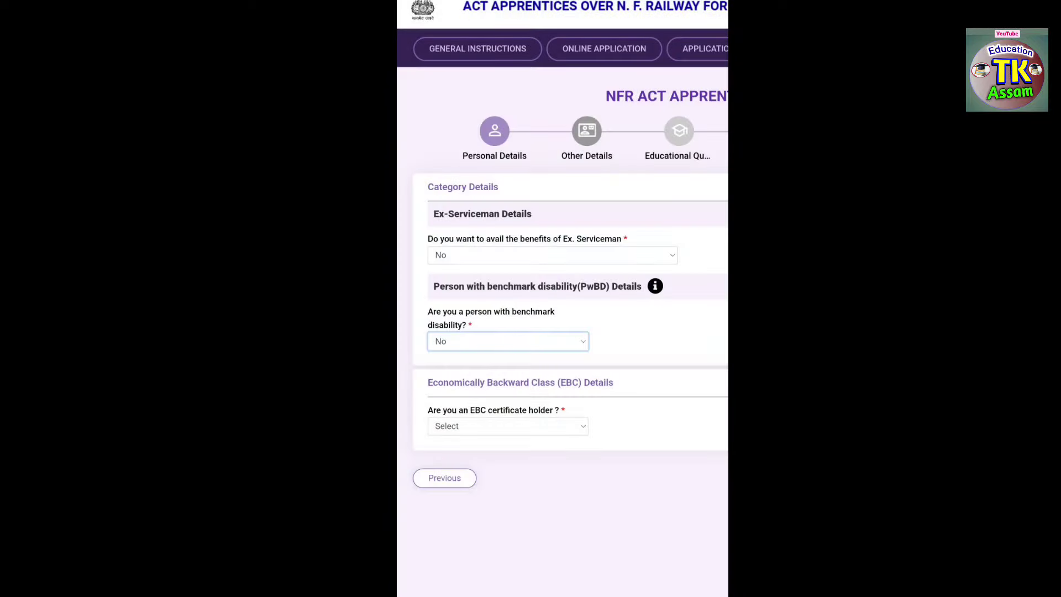
pyautogui.click(564, 426)
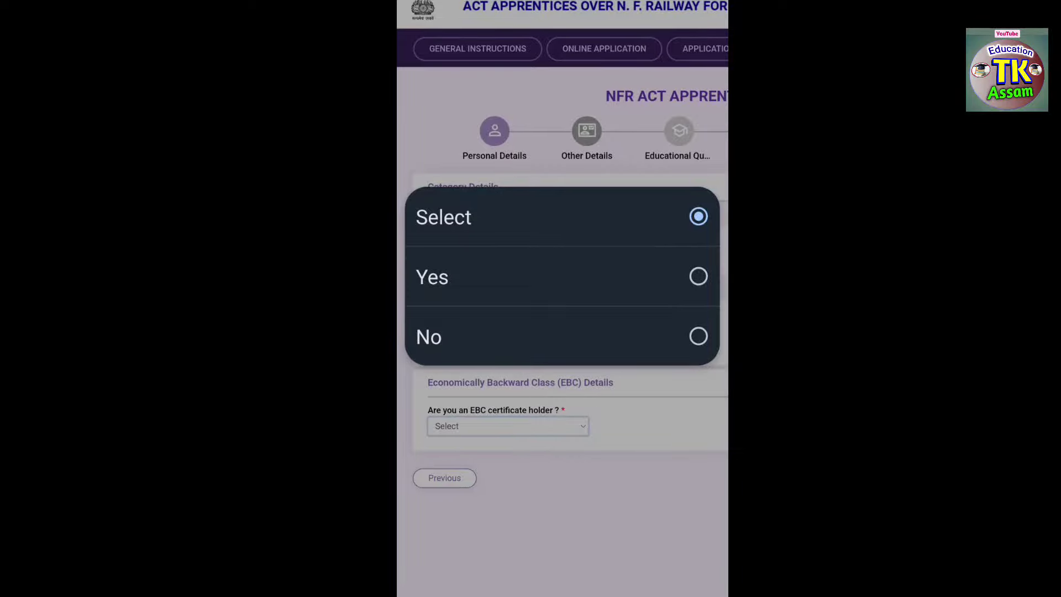
pyautogui.click(564, 336)
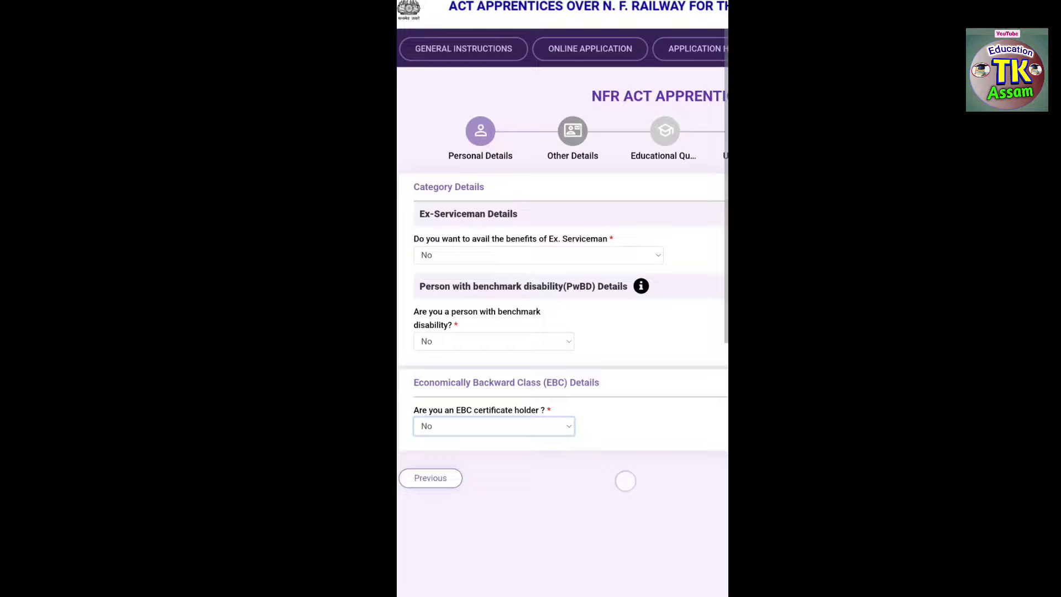
pyautogui.moveTo(653, 484); pyautogui.dragTo(436, 347)
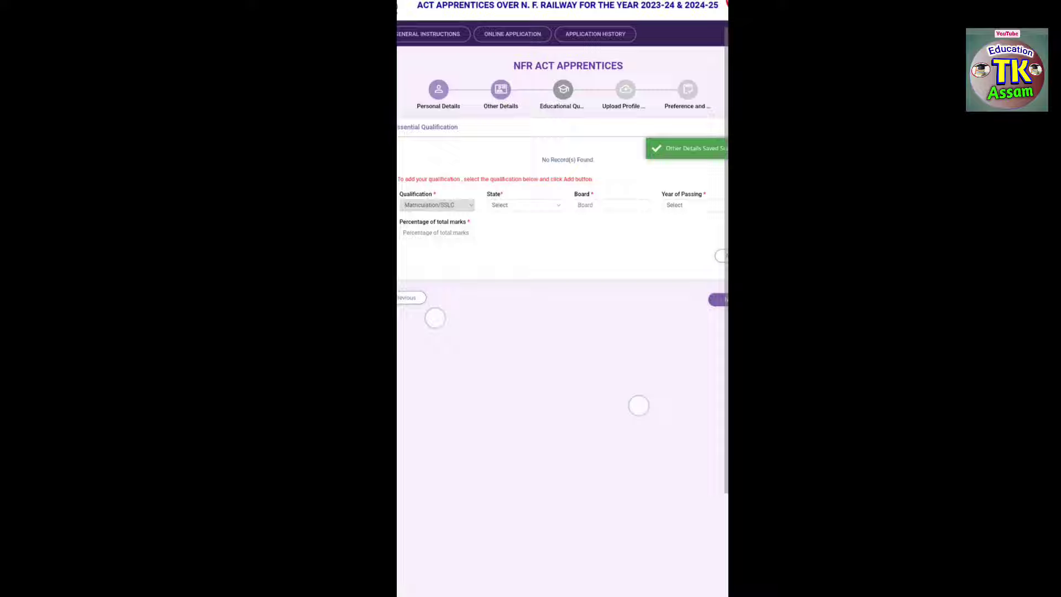
pyautogui.scroll(3, 538, 361)
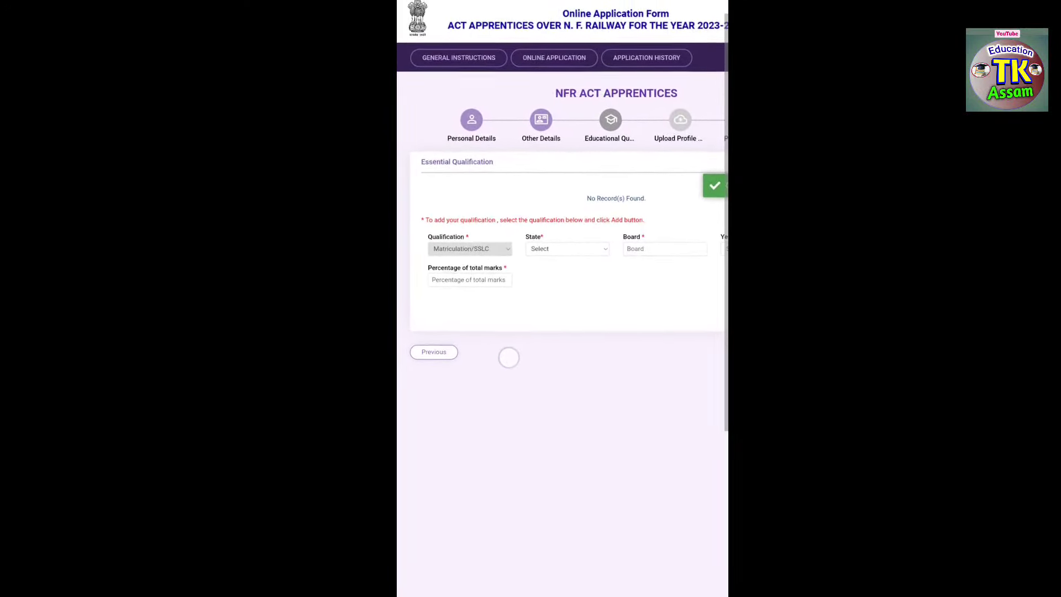
pyautogui.scroll(3, 572, 410)
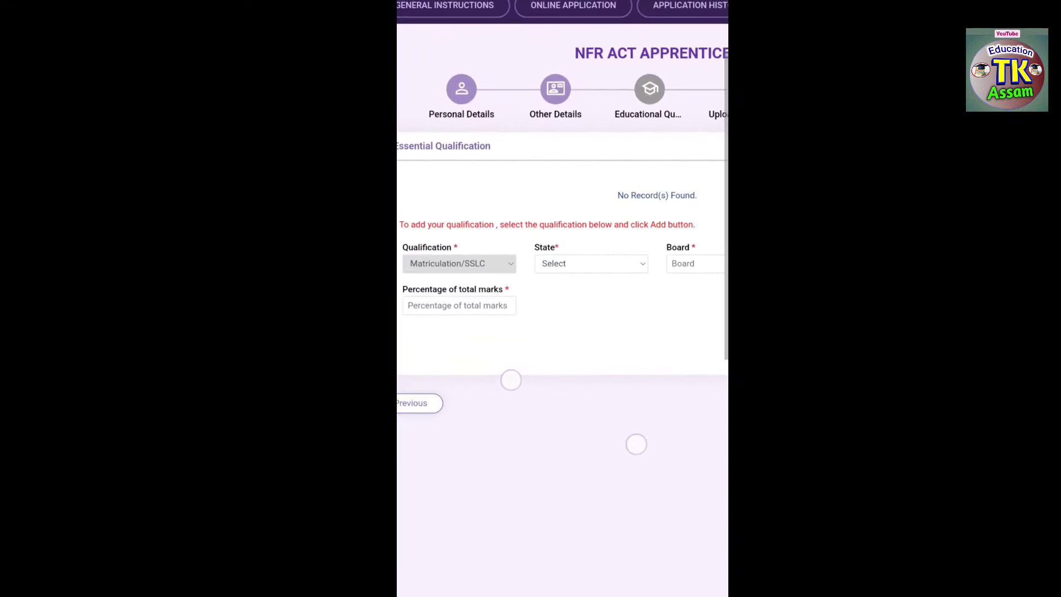
# - Set the Matriculation/SSLC state to ASSAM and the board to SEBA
pyautogui.click(591, 272)
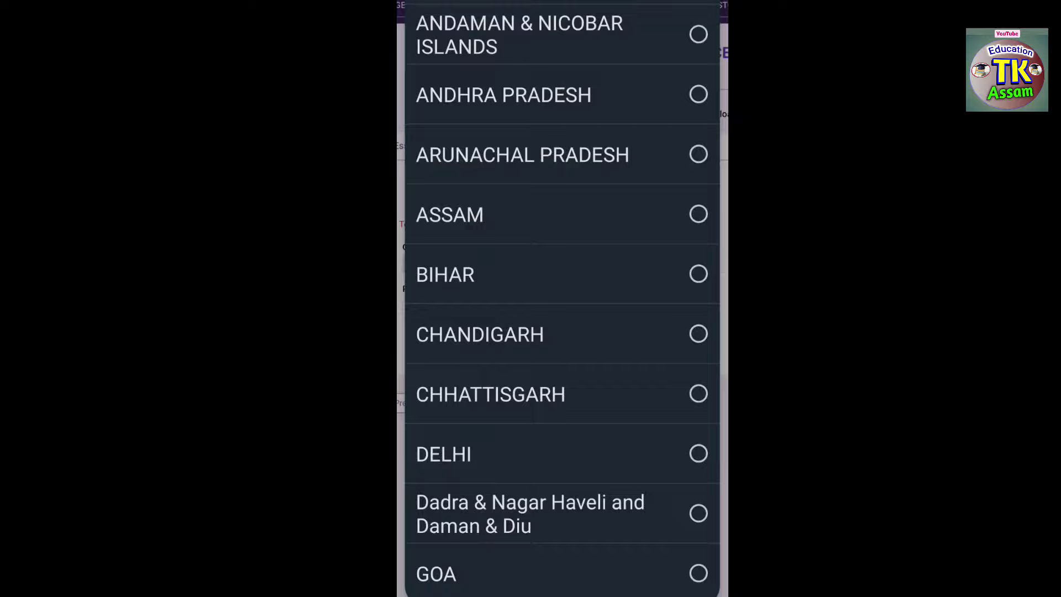
pyautogui.click(633, 219)
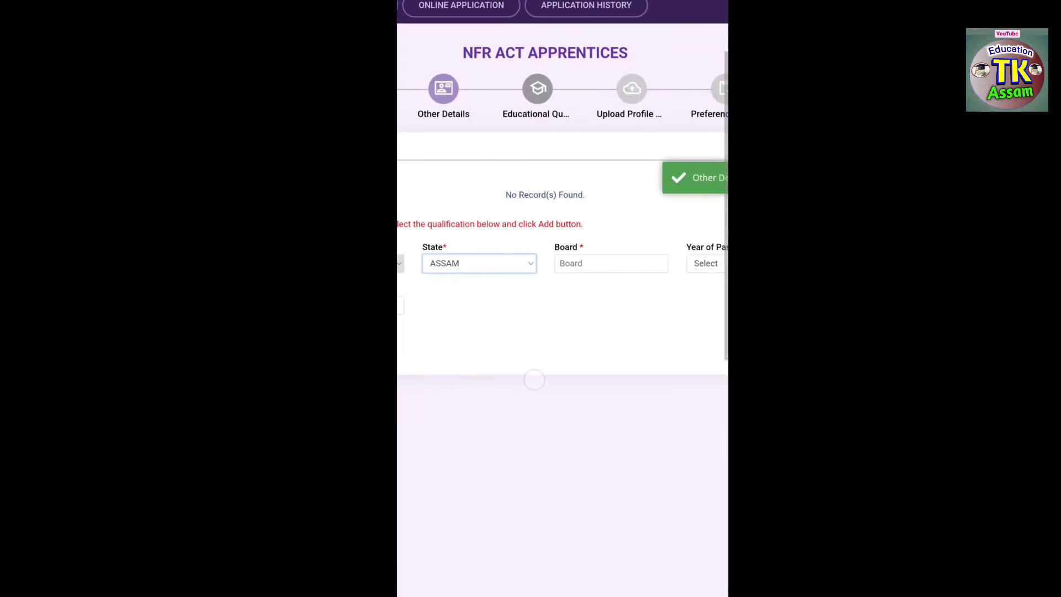
pyautogui.click(612, 263)
pyautogui.write('Seba')
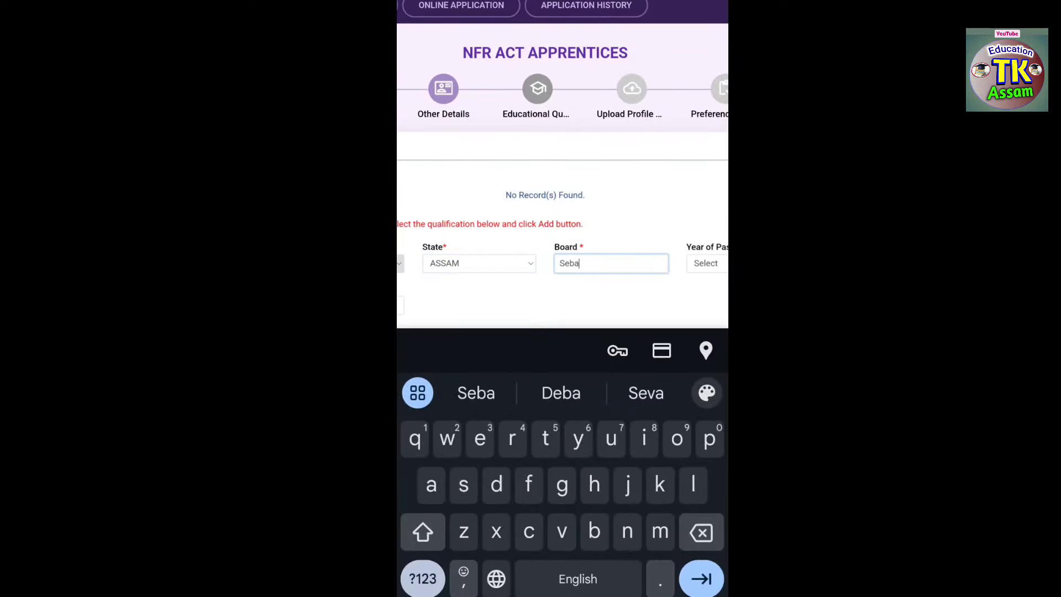
pyautogui.click(423, 531)
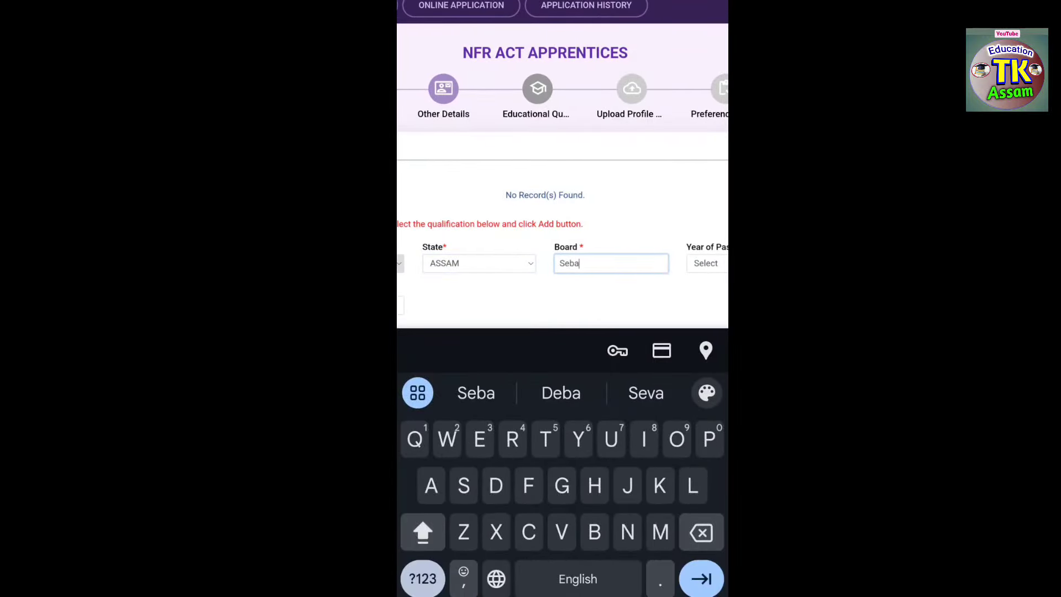
pyautogui.press('BackSpace')
pyautogui.press('BackSpace')
pyautogui.press('BackSpace')
pyautogui.write('EBA')
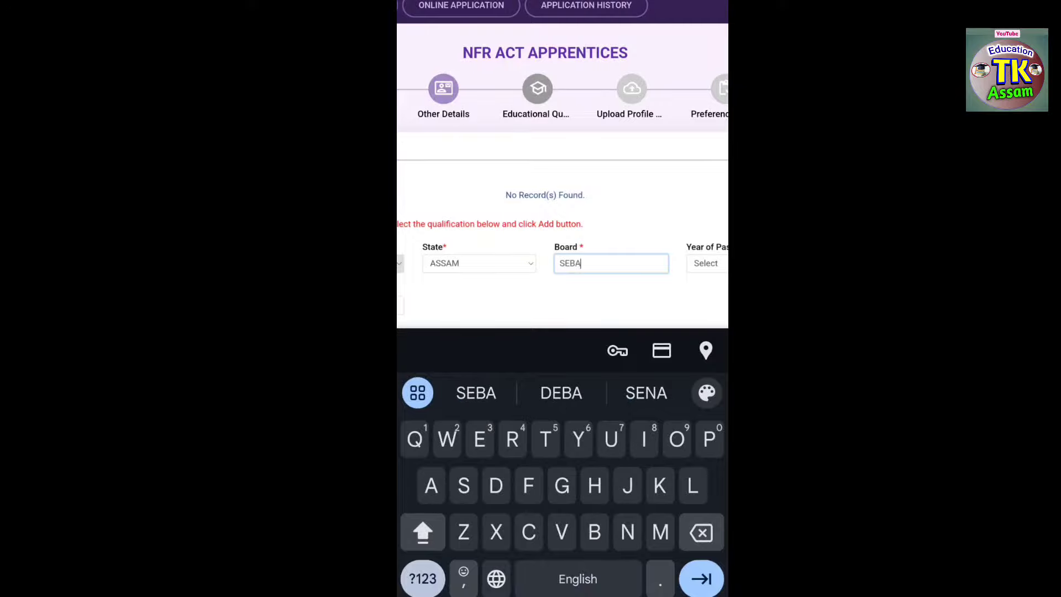
pyautogui.click(476, 393)
pyautogui.press('BackSpace')
# - Choose 2015 as the year of passing, enter the percentage and add the record
pyautogui.moveTo(664, 301); pyautogui.dragTo(531, 319)
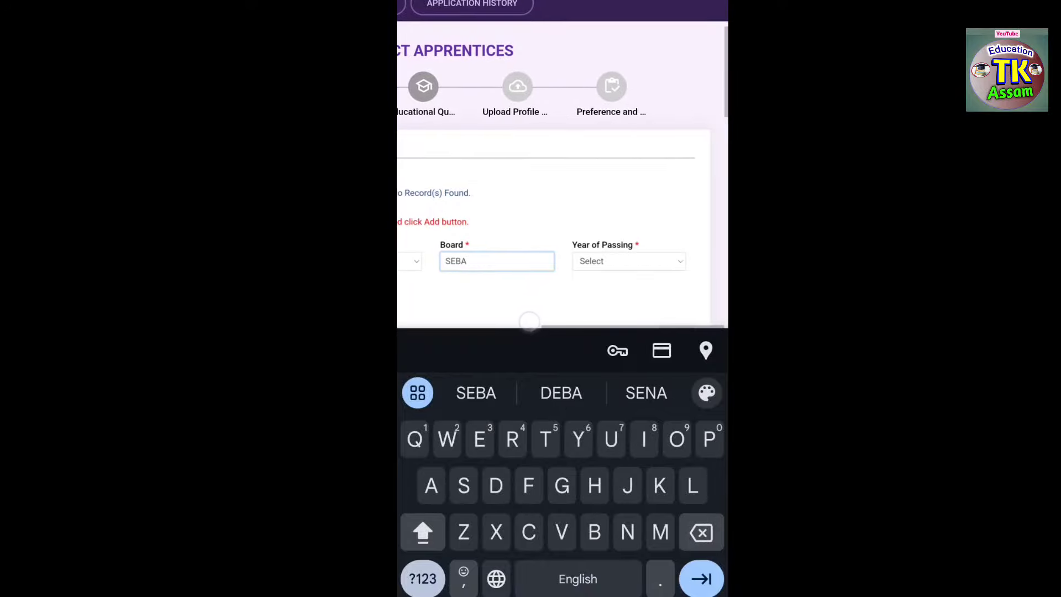
pyautogui.click(629, 261)
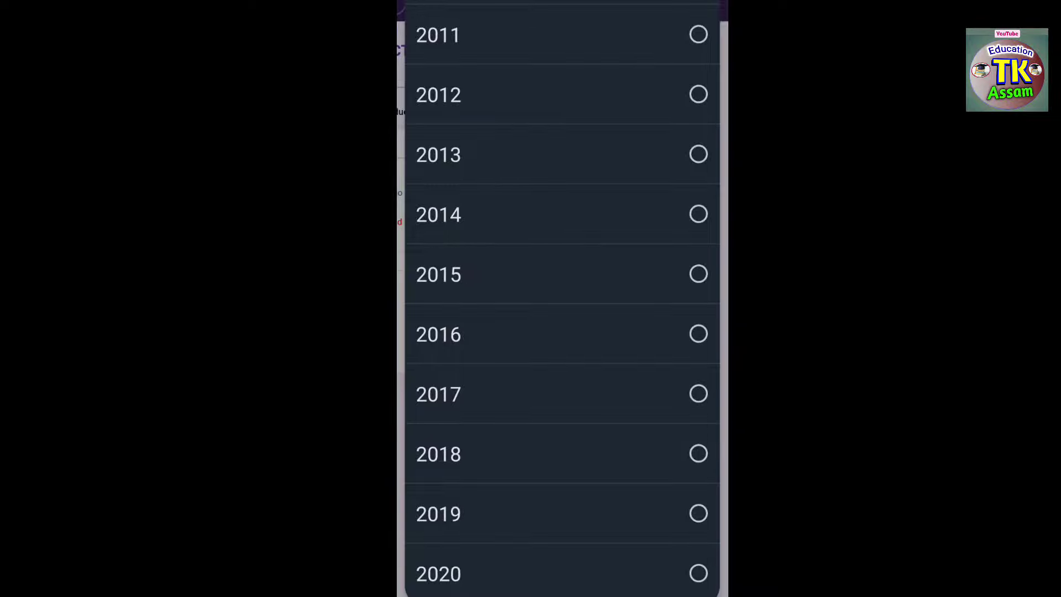
pyautogui.click(659, 274)
pyautogui.scroll(-3, 547, 395)
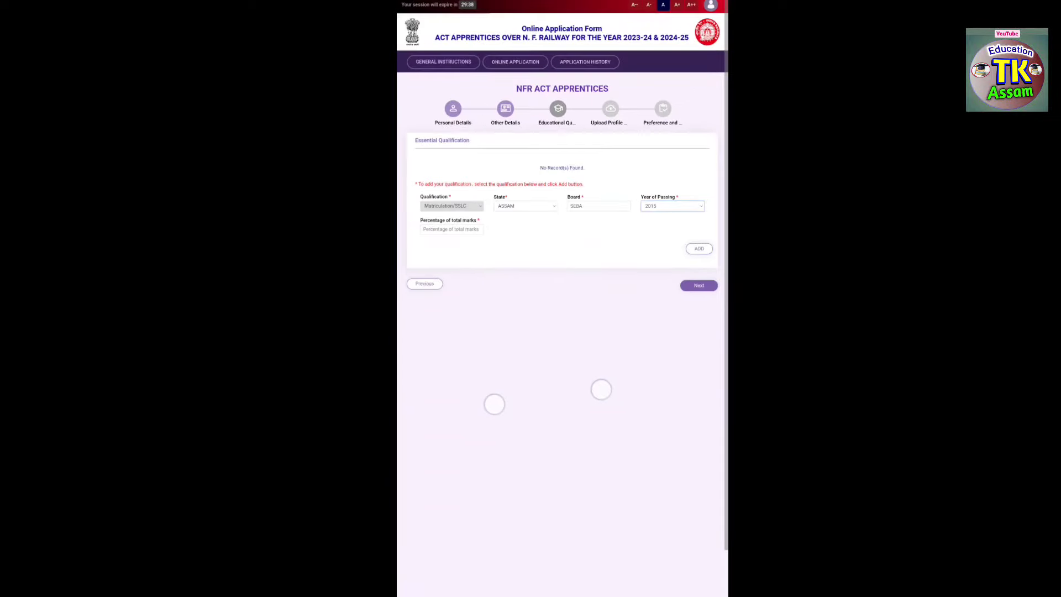
pyautogui.click(699, 249)
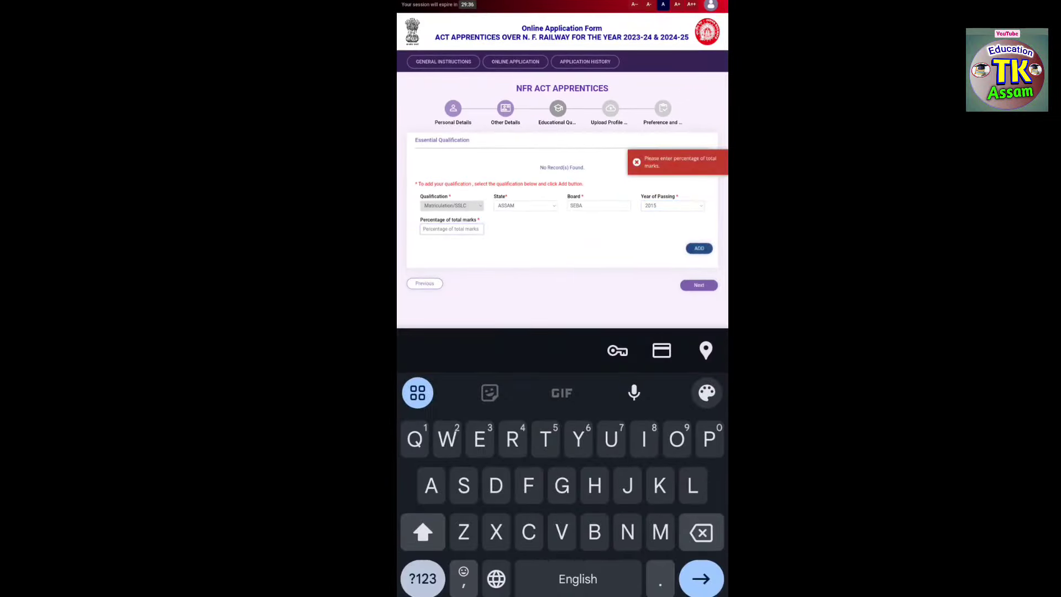
pyautogui.click(423, 579)
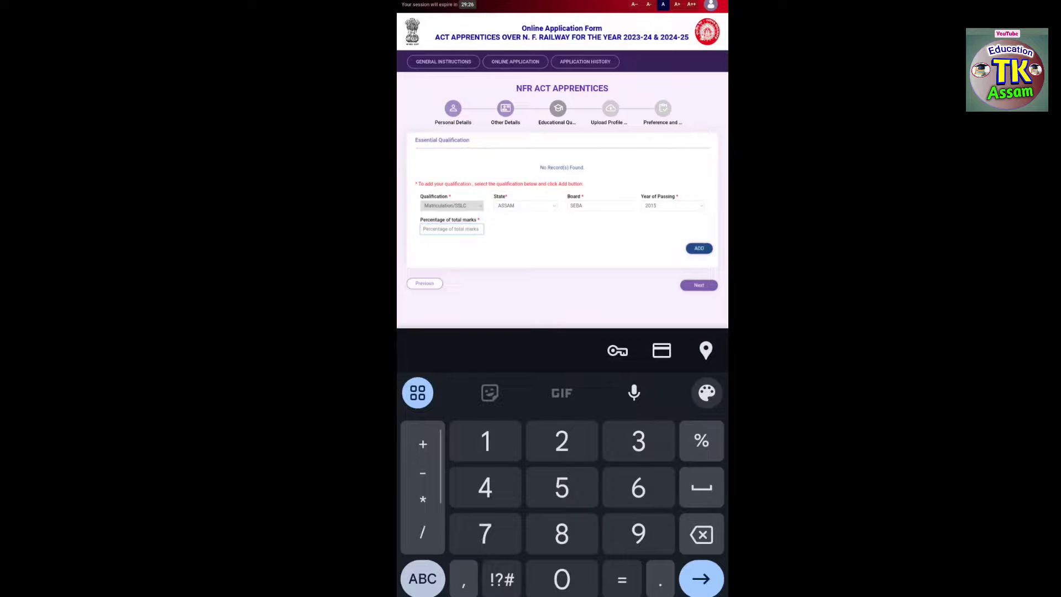
pyautogui.scroll(5, 581, 178)
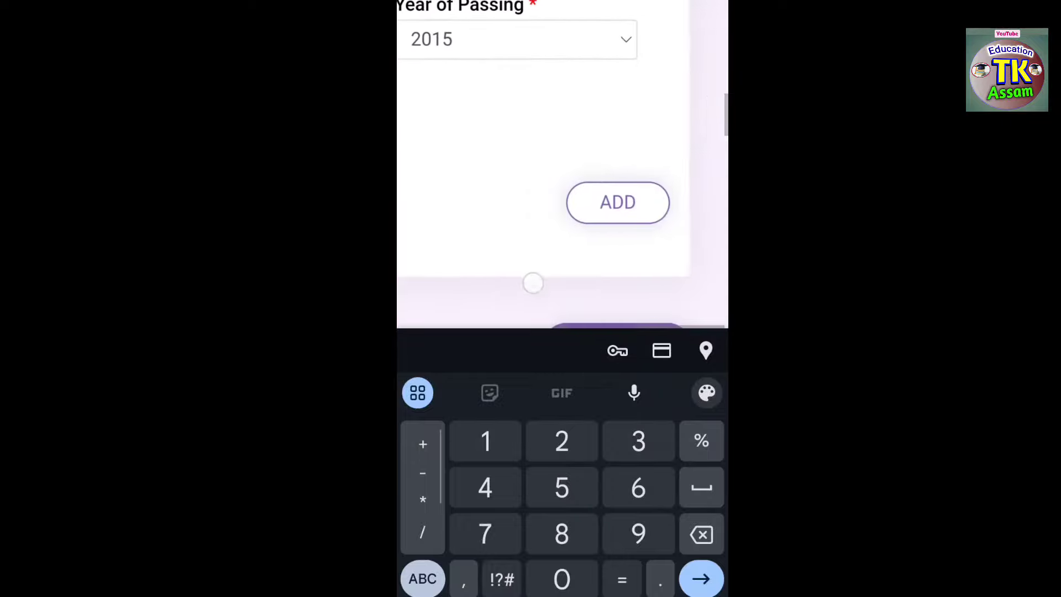
pyautogui.click(622, 202)
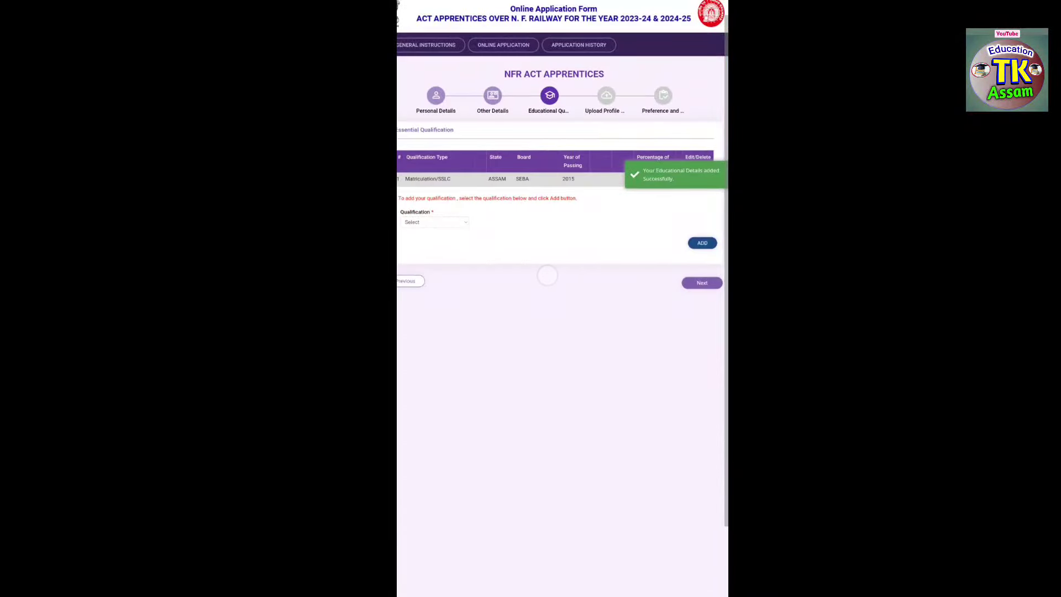
# - Choose 10+2 as the next qualification and bring up its subject stream options
pyautogui.click(447, 221)
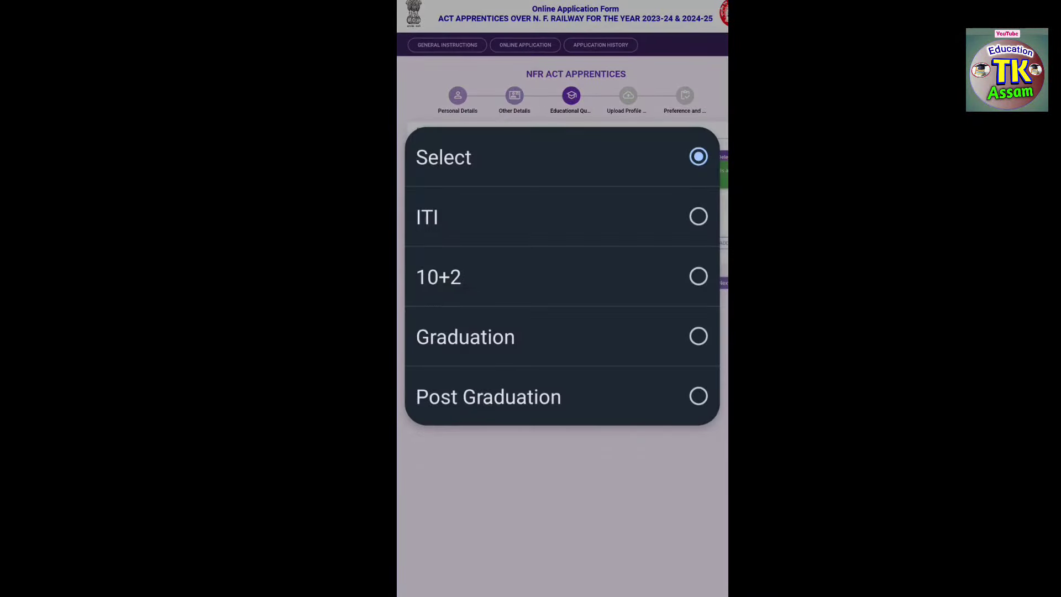
pyautogui.click(667, 263)
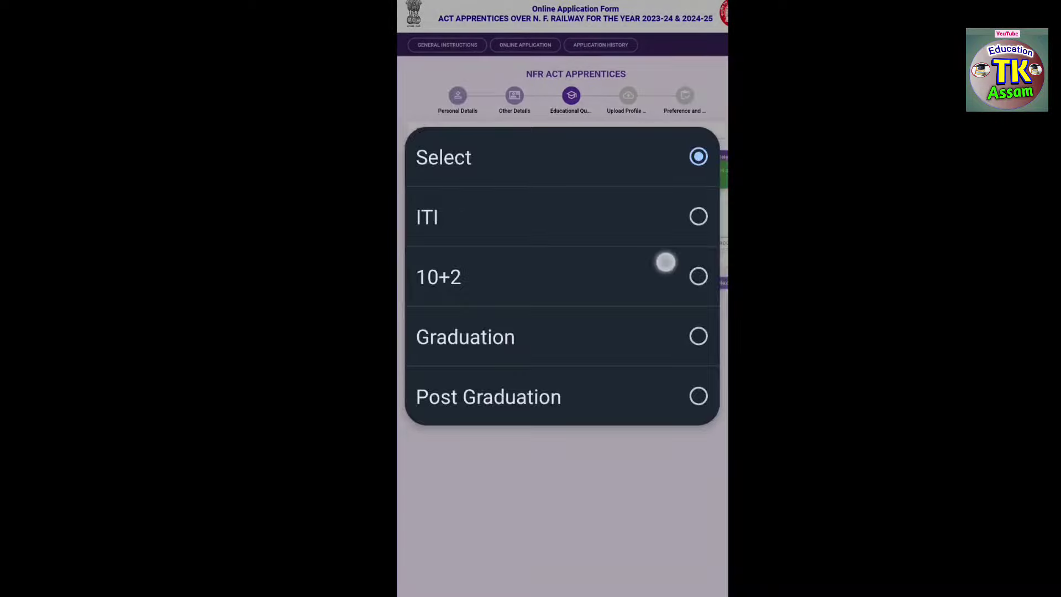
pyautogui.click(541, 226)
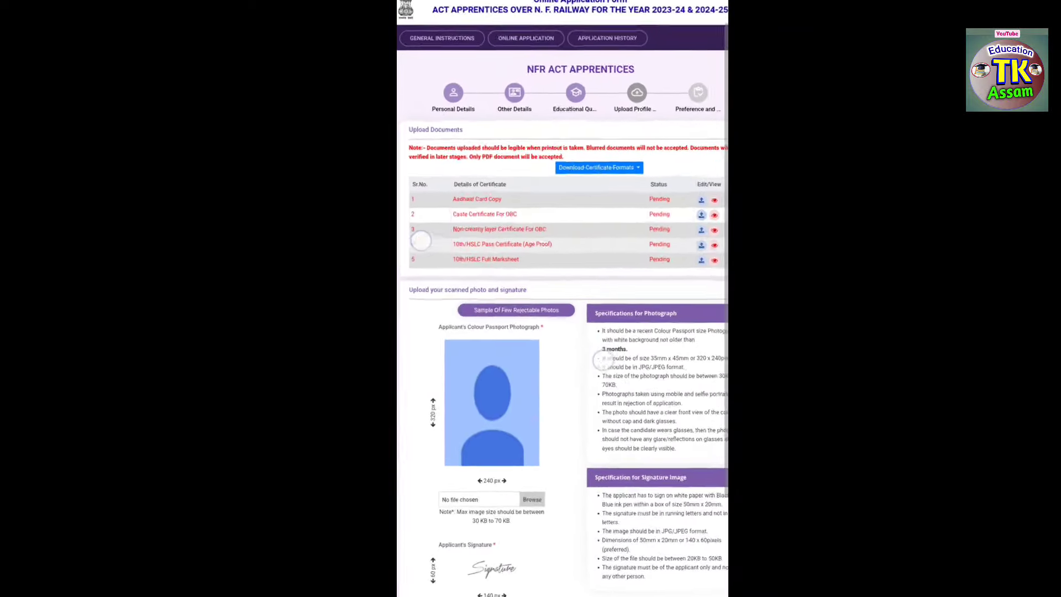
pyautogui.scroll(5, 514, 331)
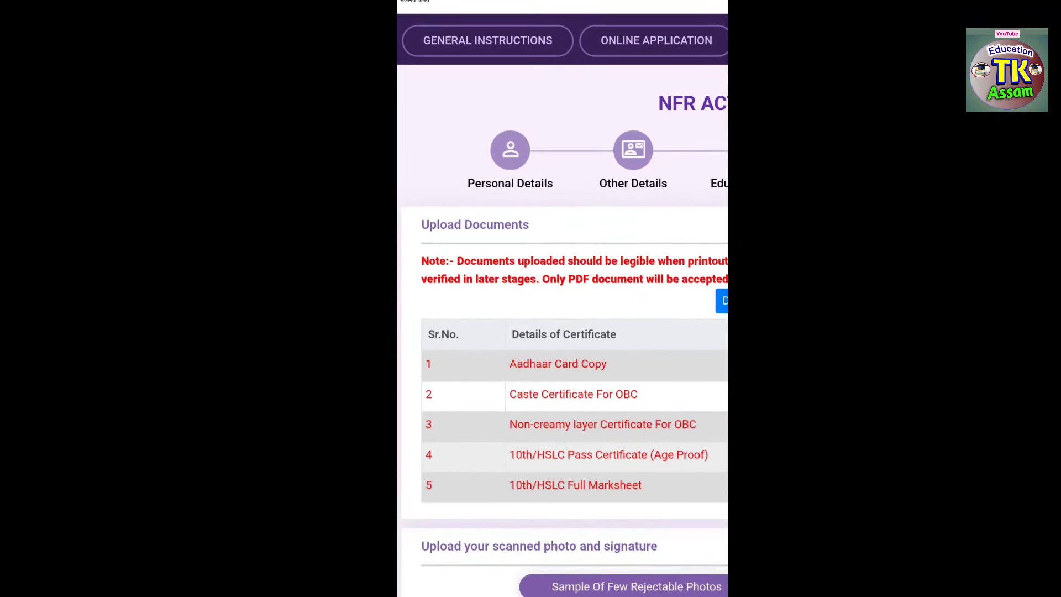
pyautogui.scroll(-3, 652, 472)
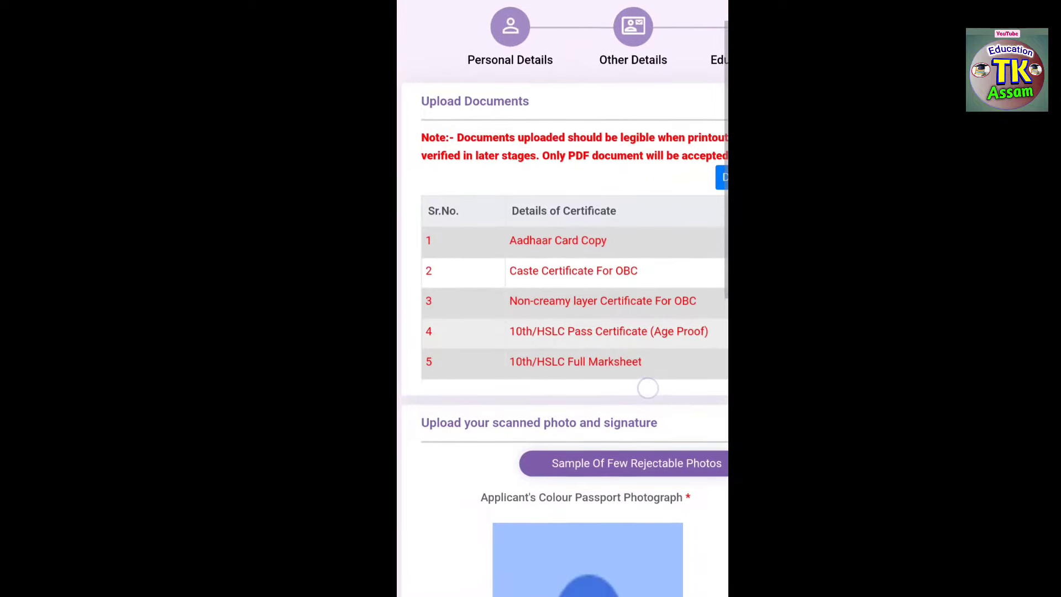
pyautogui.scroll(3, 557, 359)
pyautogui.scroll(-2, 657, 461)
pyautogui.scroll(3, 557, 359)
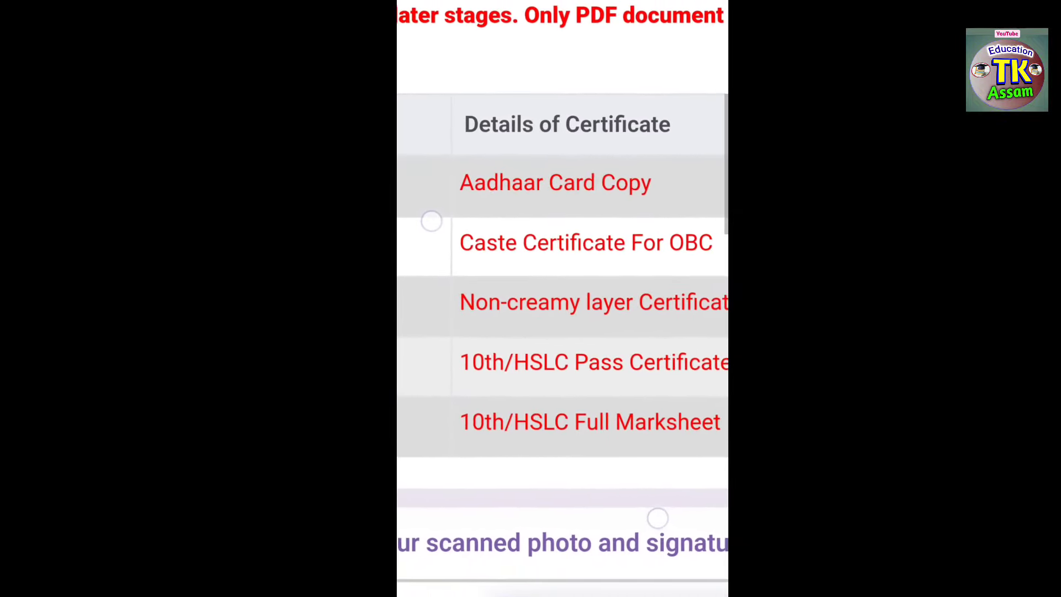
pyautogui.scroll(-3, 541, 365)
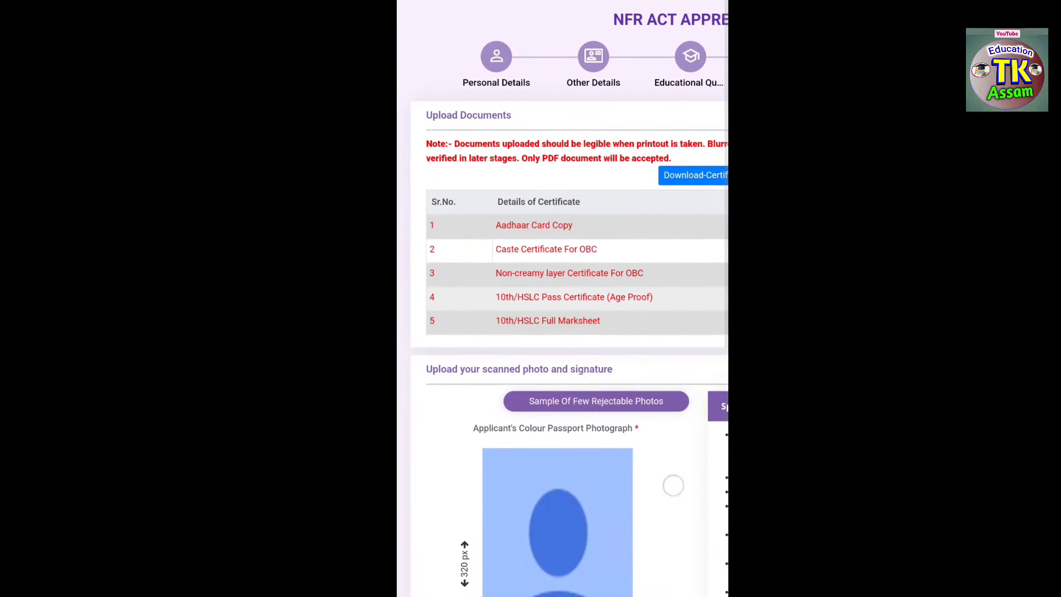
pyautogui.scroll(-3, 673, 487)
pyautogui.scroll(-5, 670, 330)
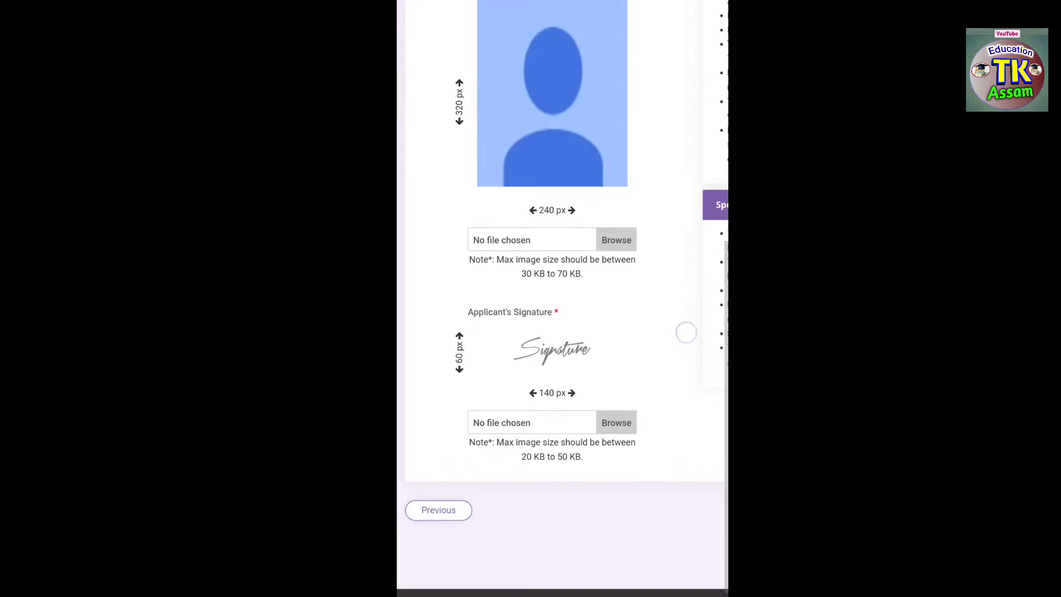
pyautogui.hscroll(5, 685, 332)
pyautogui.scroll(5, 563, 332)
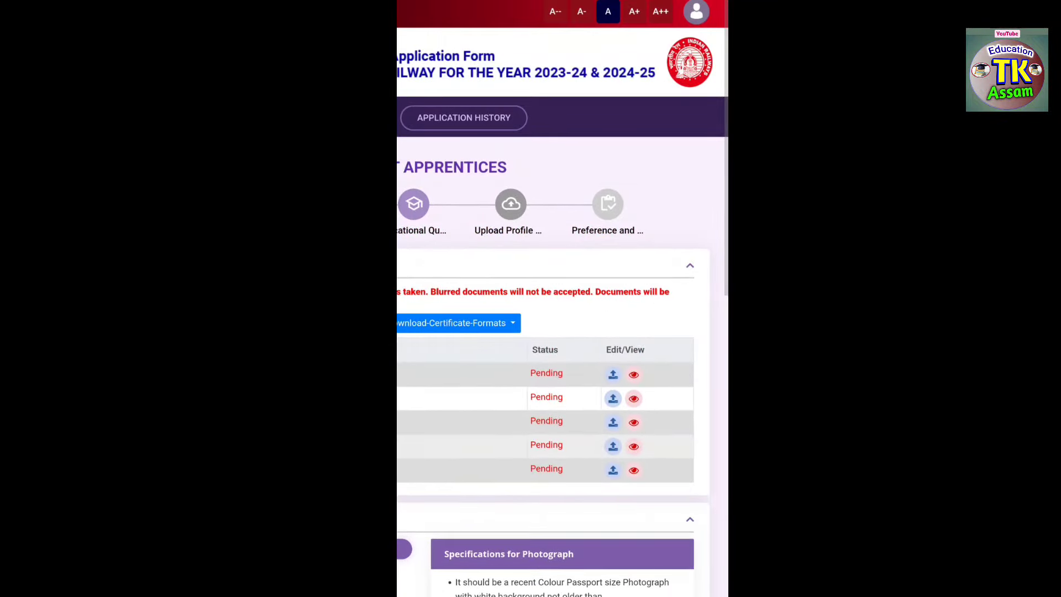
pyautogui.scroll(3, 664, 388)
pyautogui.scroll(-5, 663, 388)
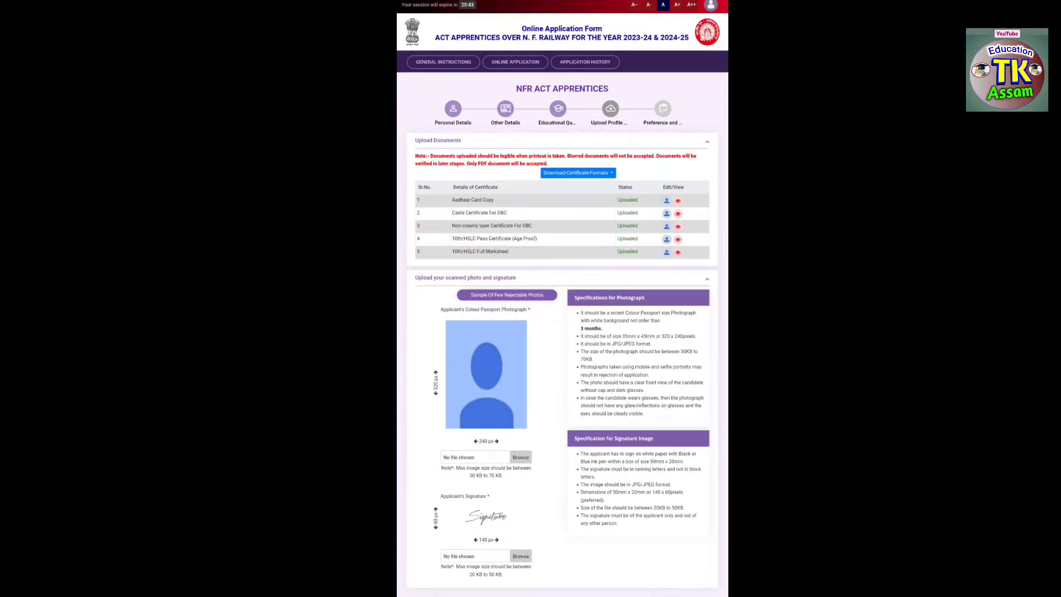
pyautogui.scroll(5, 631, 102)
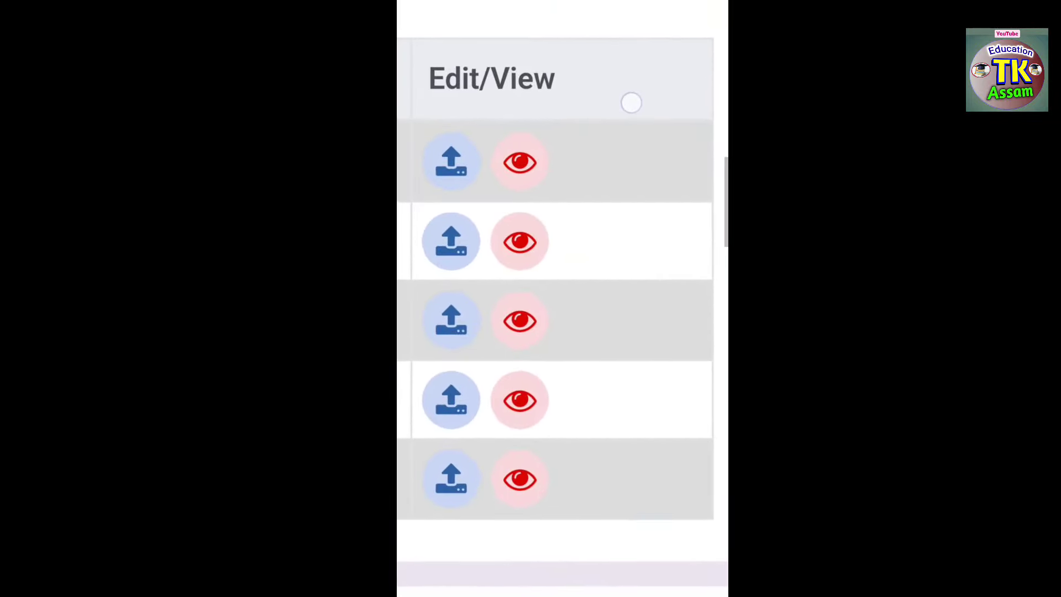
pyautogui.scroll(-5, 631, 101)
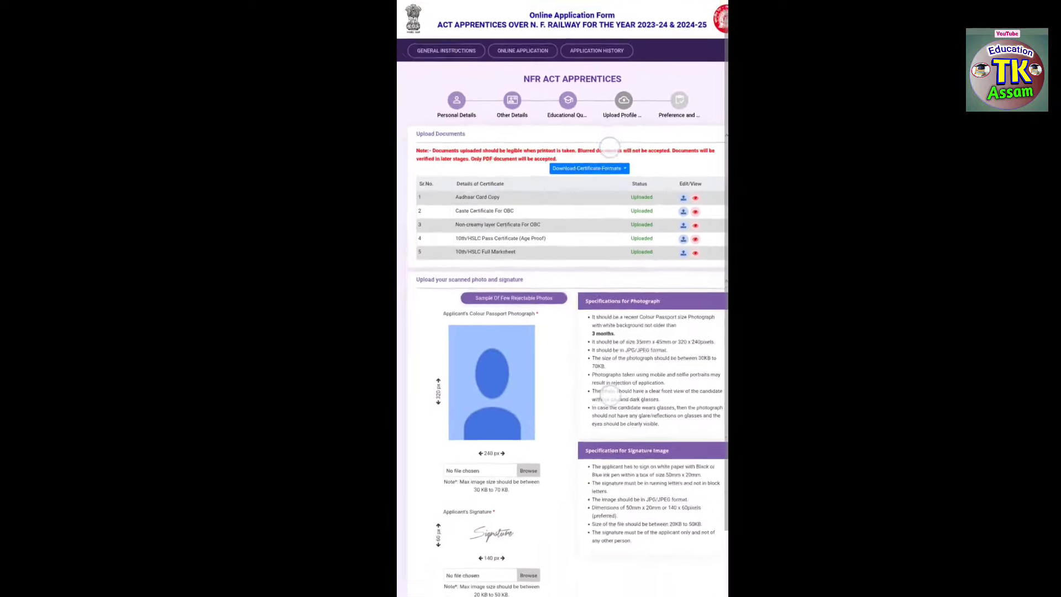
pyautogui.scroll(5, 614, 393)
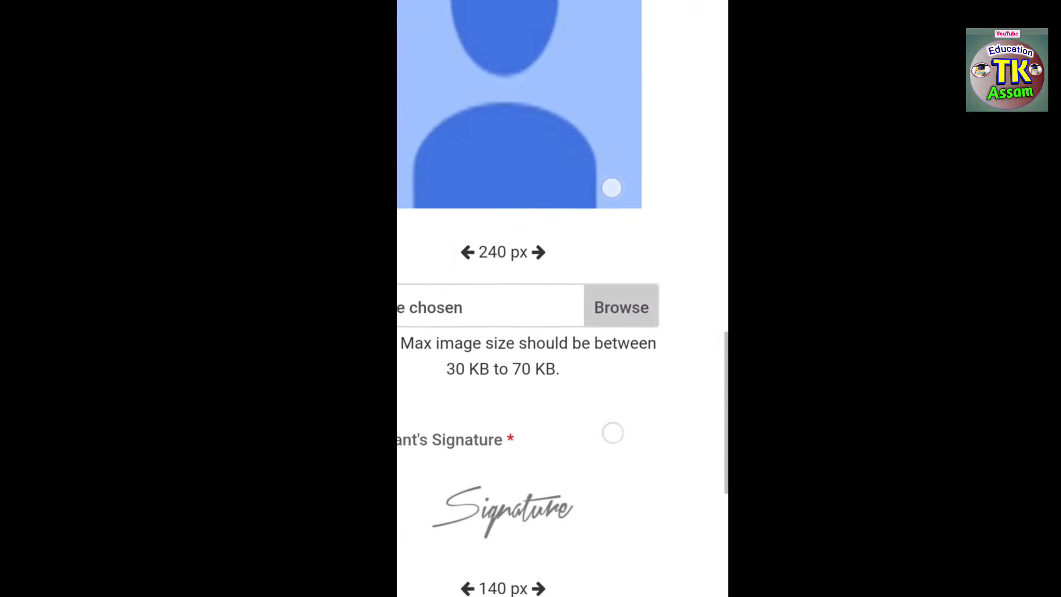
pyautogui.scroll(-2, 613, 434)
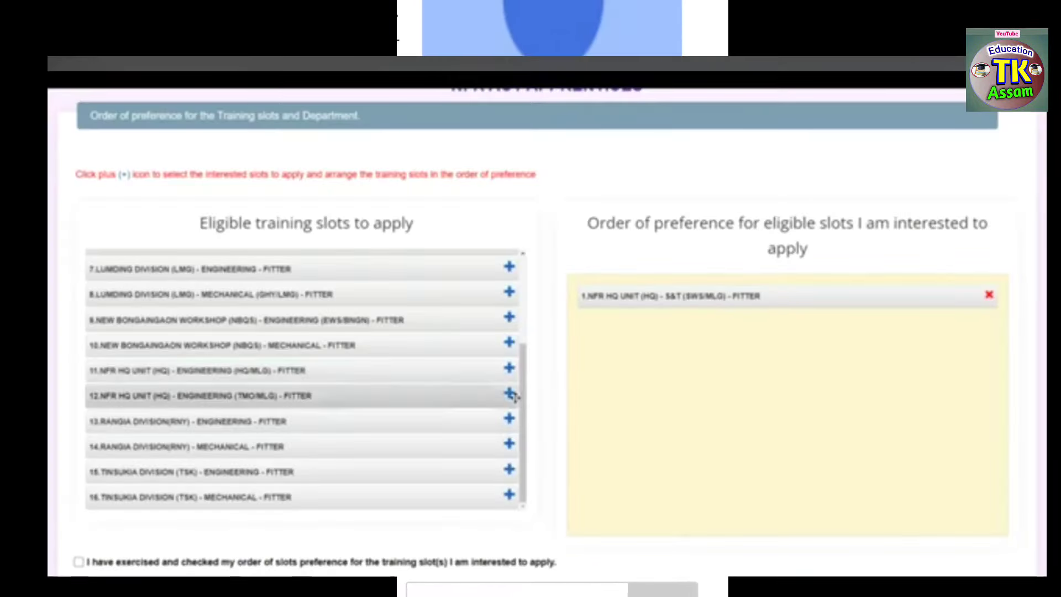